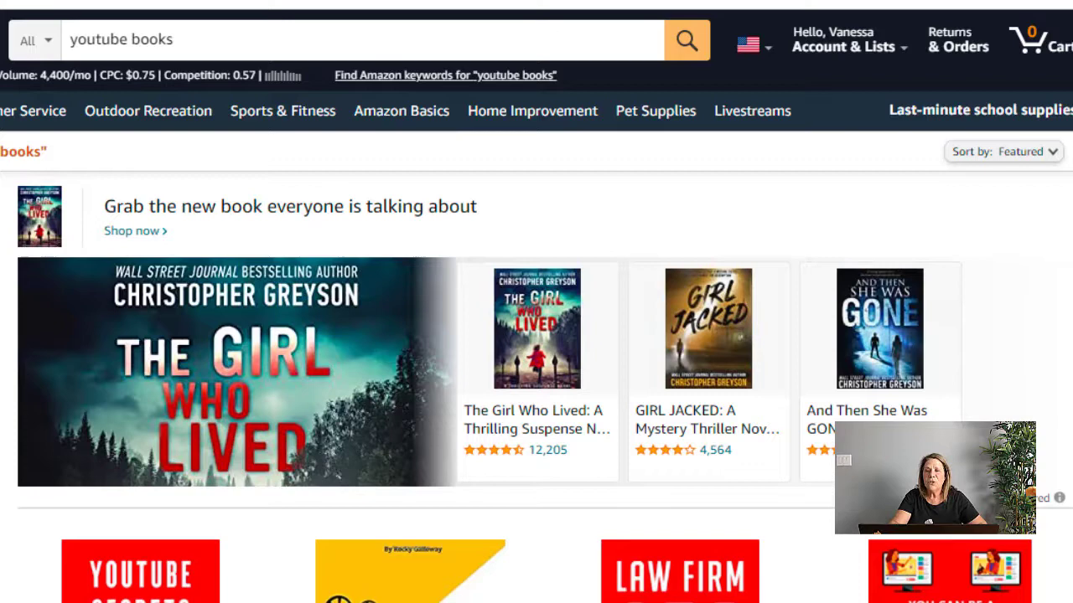
Step: Scroll down through the Amazon 'youtube books' listings, then back up to the top
scroll(536, 305, "down", 1)
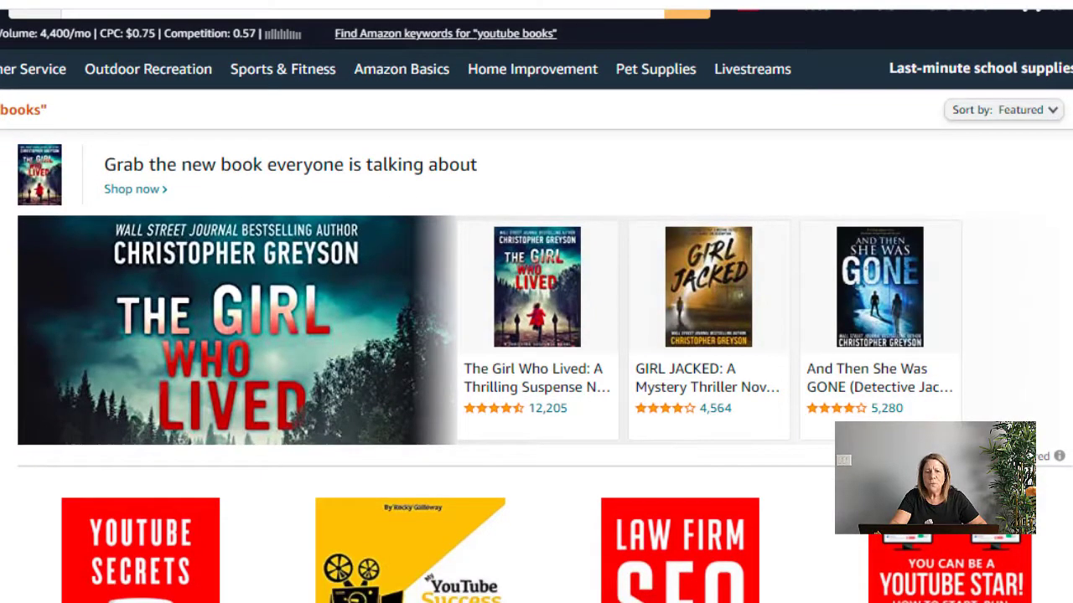
scroll(536, 335, "down", 2)
scroll(536, 306, "down", 1)
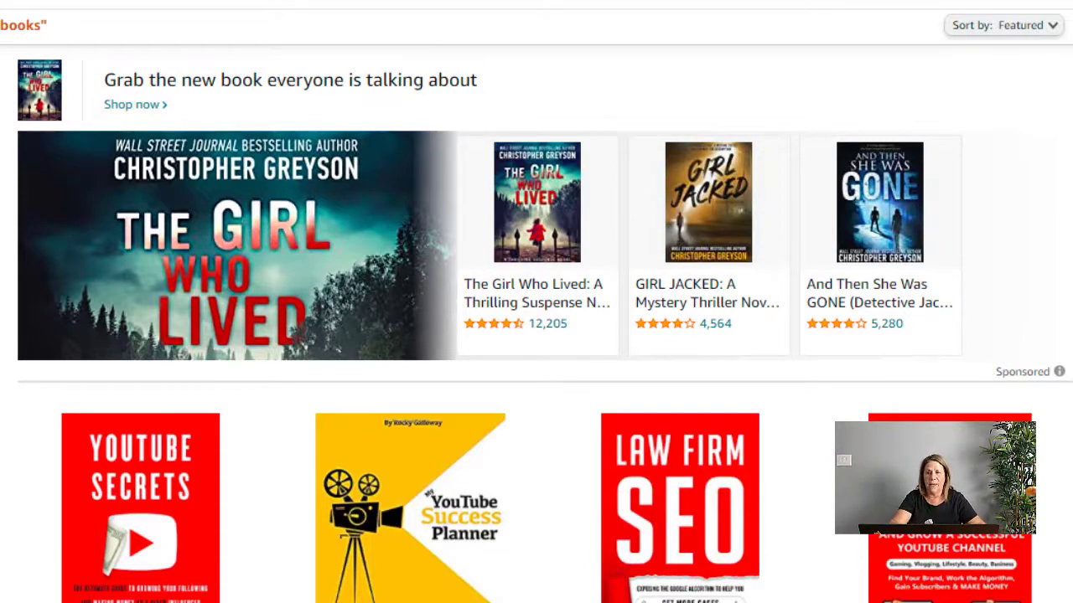
scroll(536, 306, "down", 4)
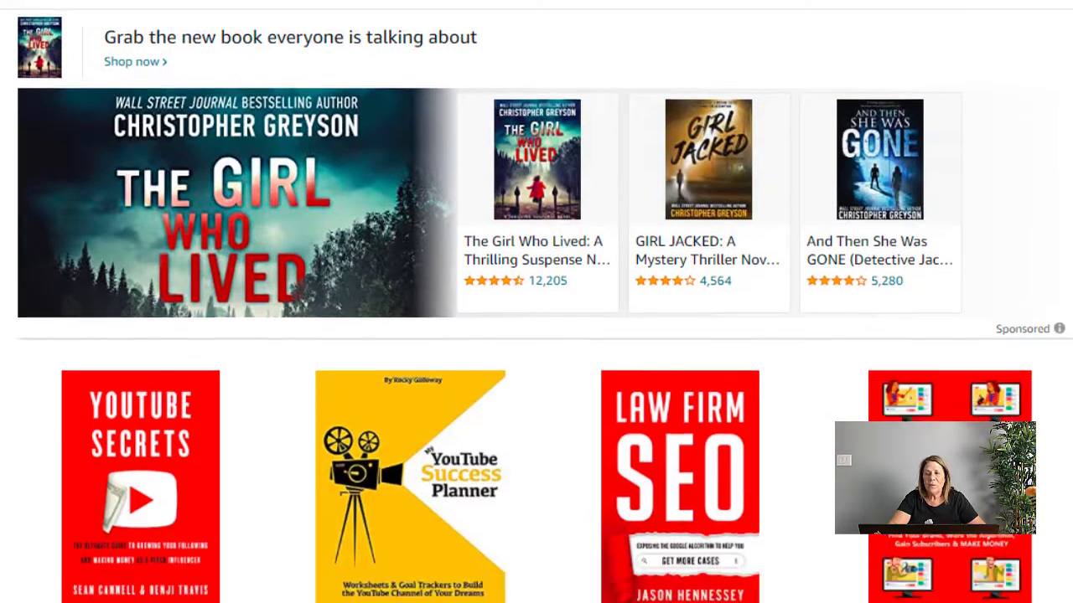
scroll(537, 306, "down", 5)
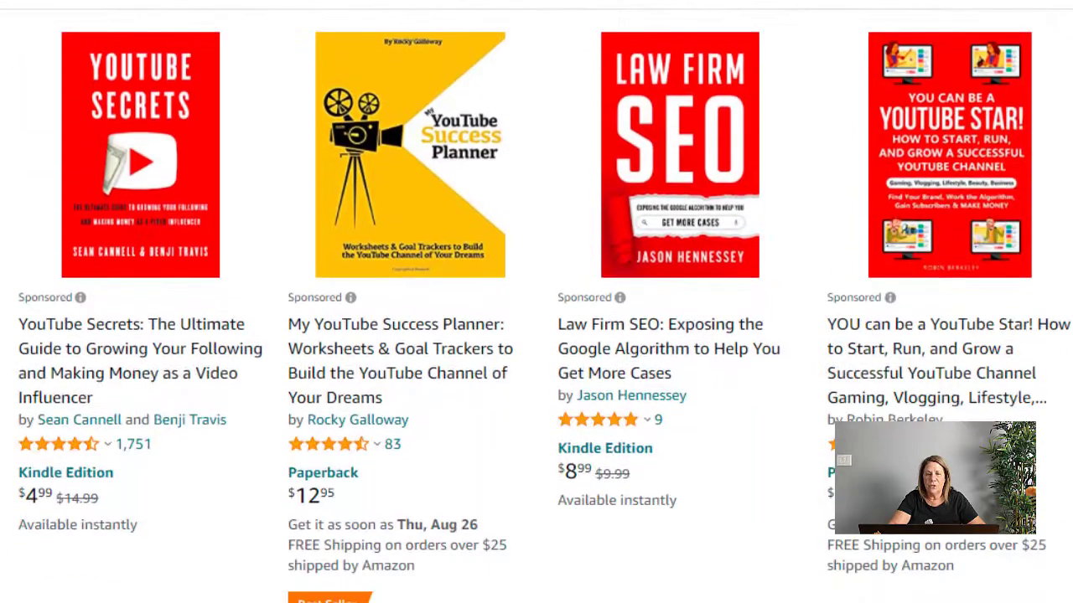
scroll(536, 305, "down", 1)
scroll(536, 306, "up", 4)
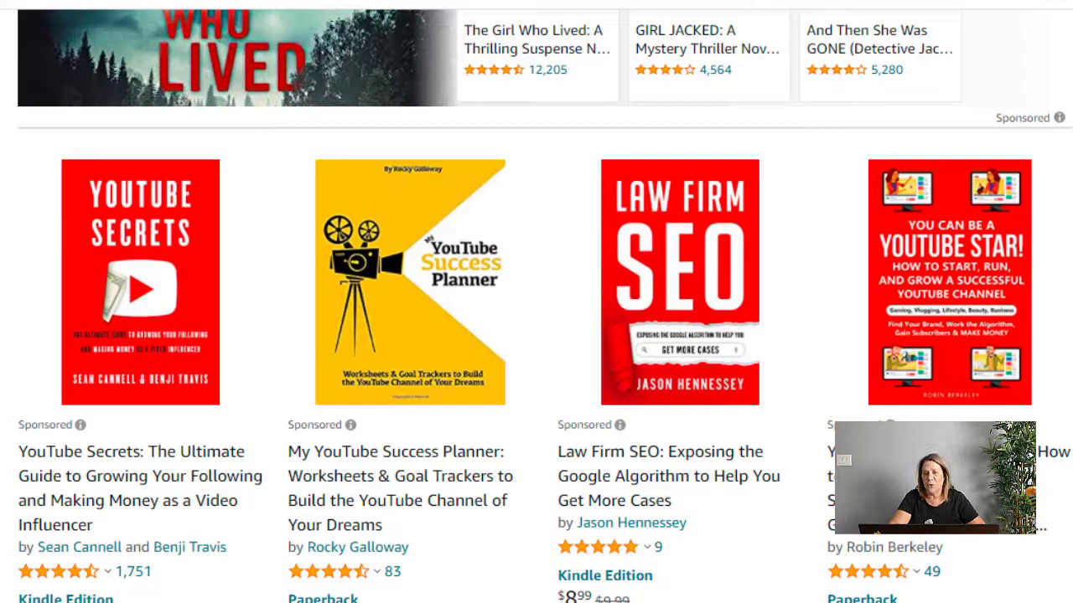
scroll(536, 306, "down", 10)
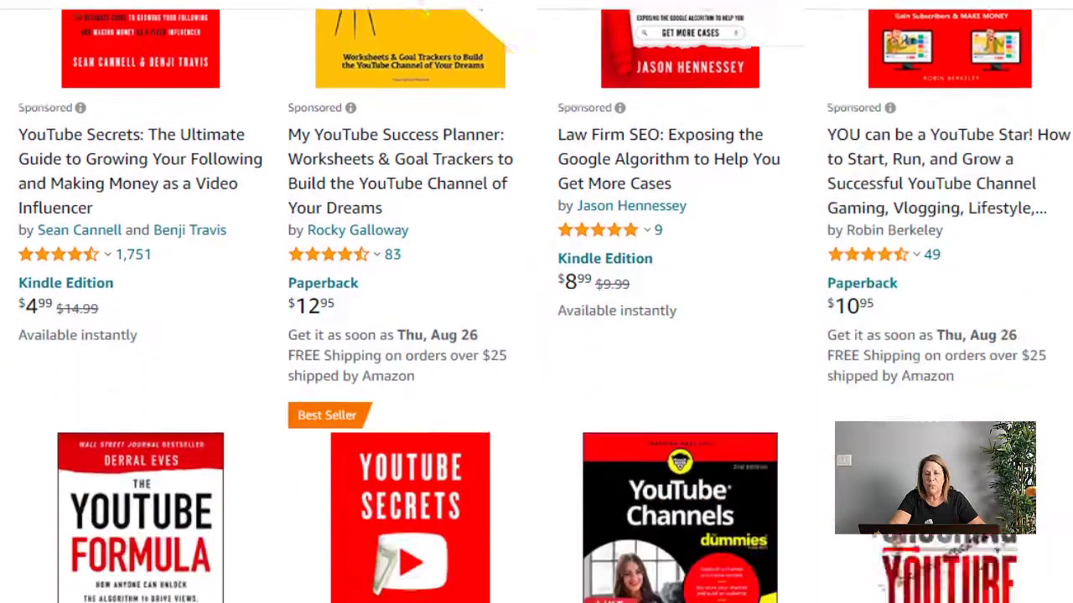
scroll(536, 306, "down", 1)
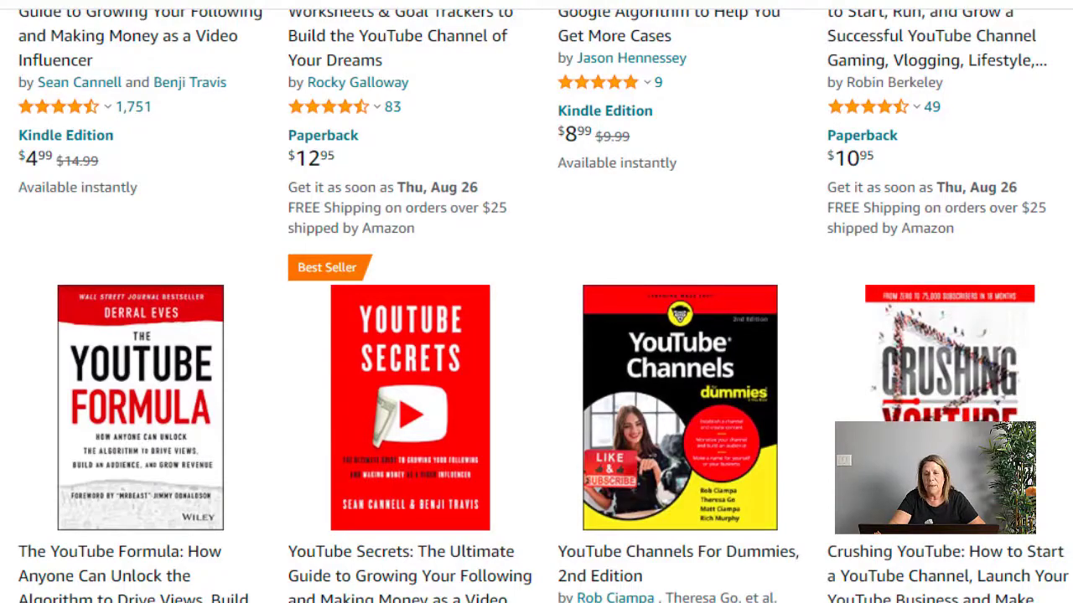
scroll(537, 305, "down", 5)
scroll(536, 306, "up", 15)
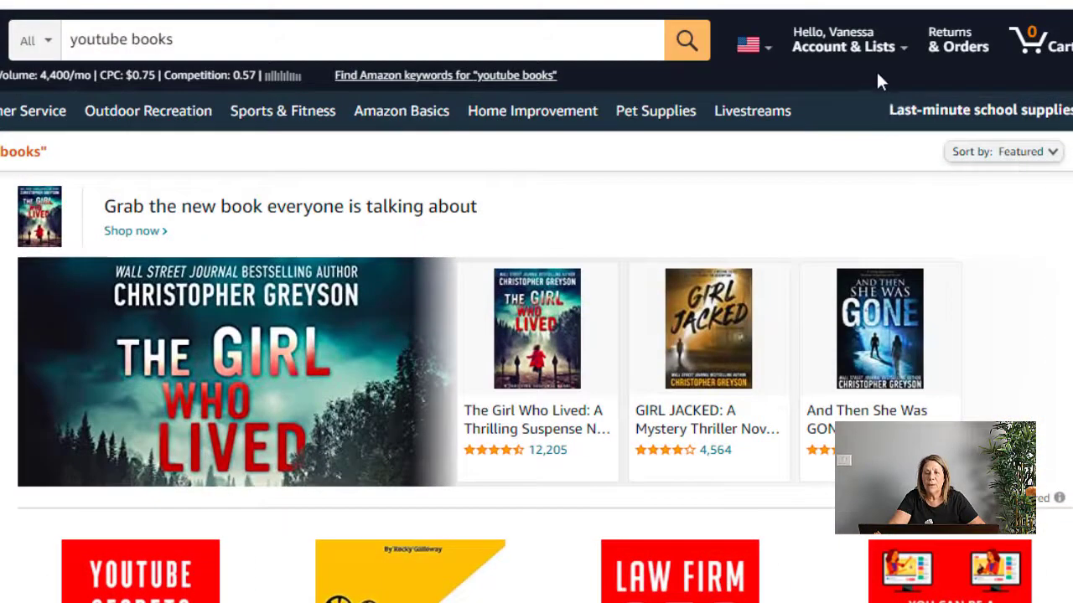
mouse_move(916, 62)
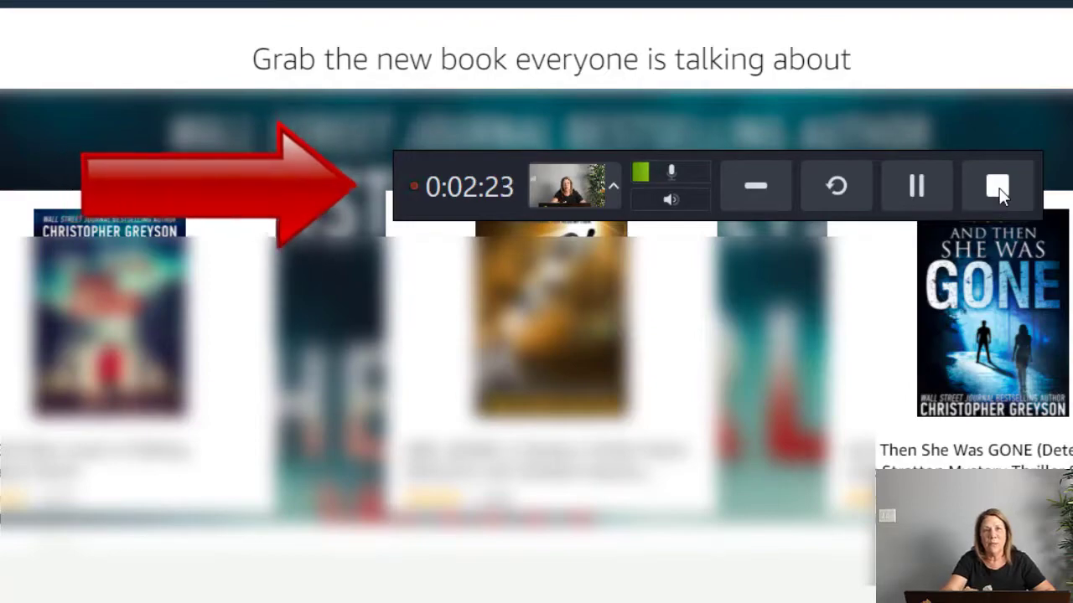
Step: Stop the recording so the Rec 8-24-2021(3) camera and screen clips land on the timeline
left_click(997, 186)
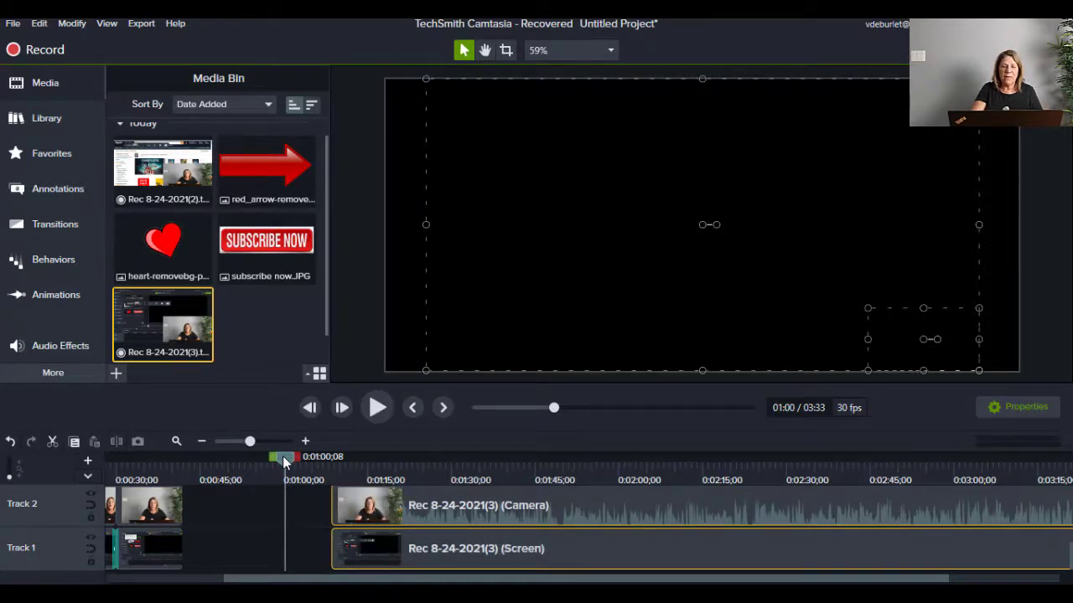
Step: At 0:01:20;11, separate the recording's audio from video and split all clips
left_click_drag(283, 462, 355, 463)
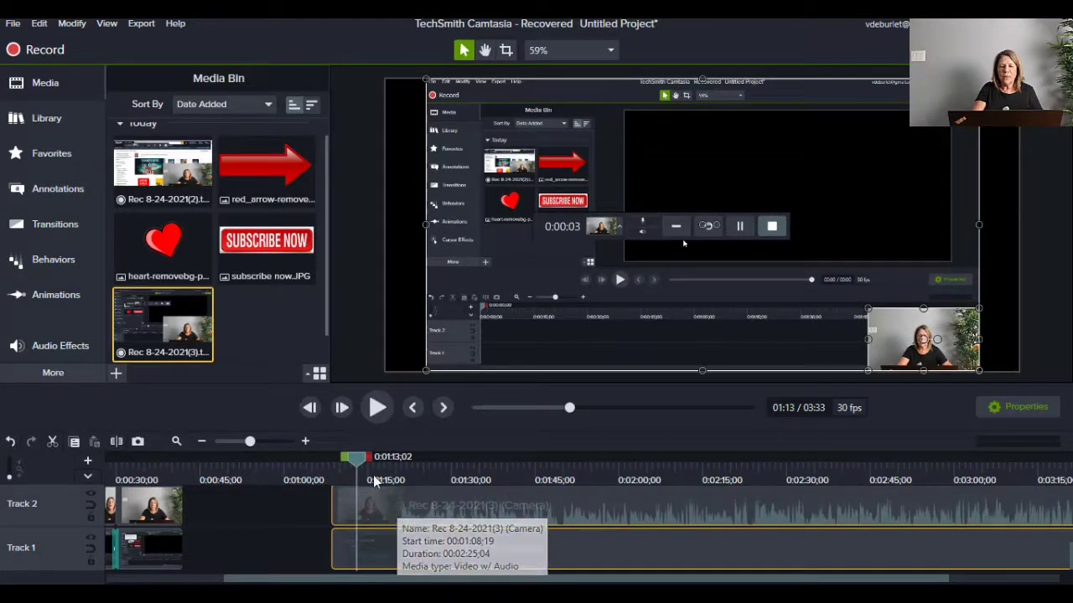
left_click_drag(356, 463, 398, 469)
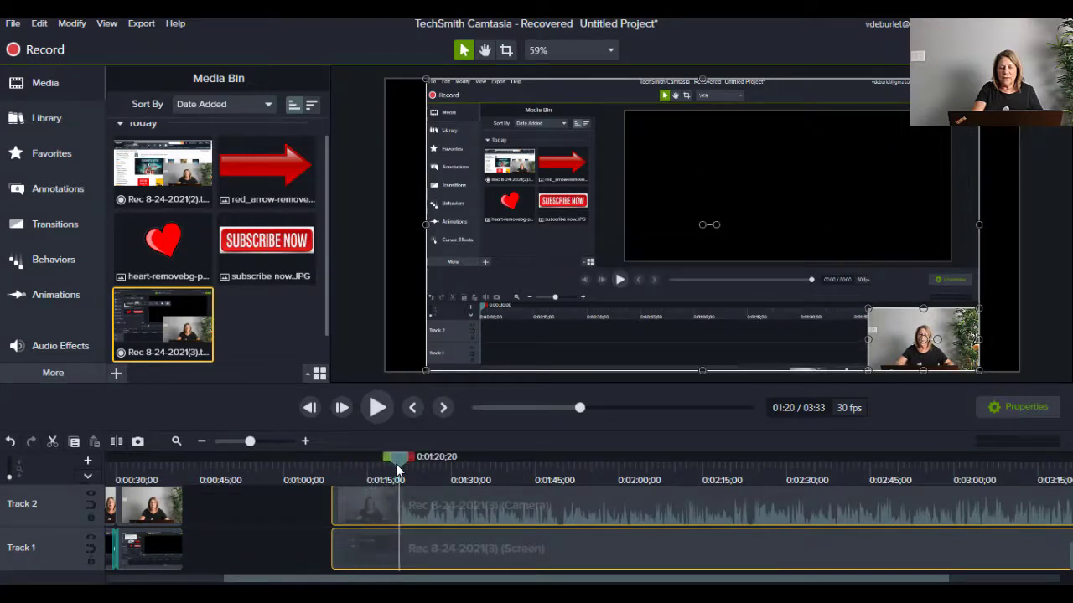
left_click_drag(396, 464, 394, 464)
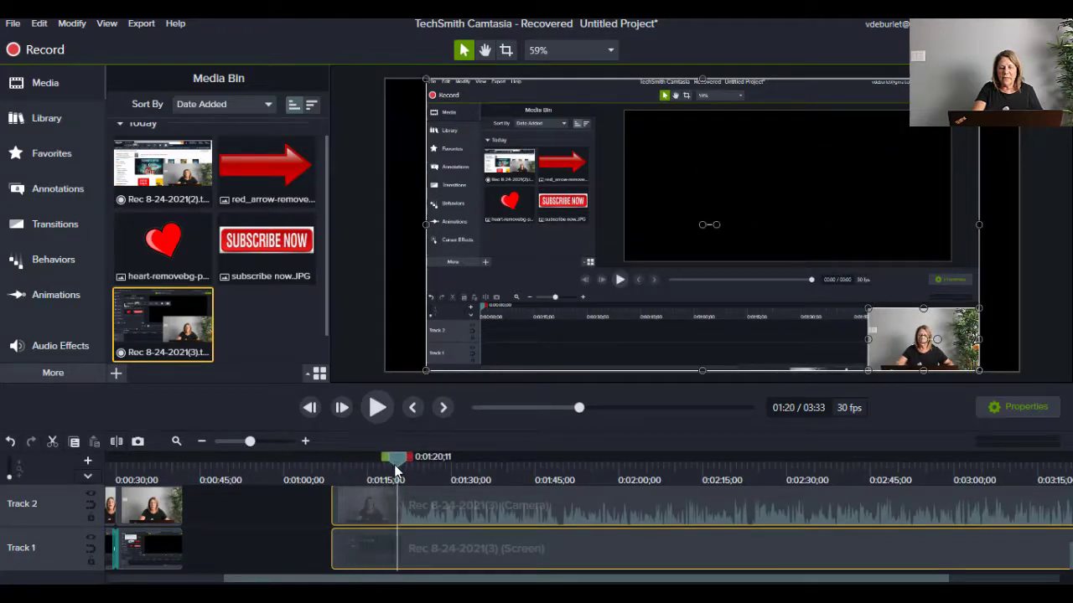
left_click(39, 25)
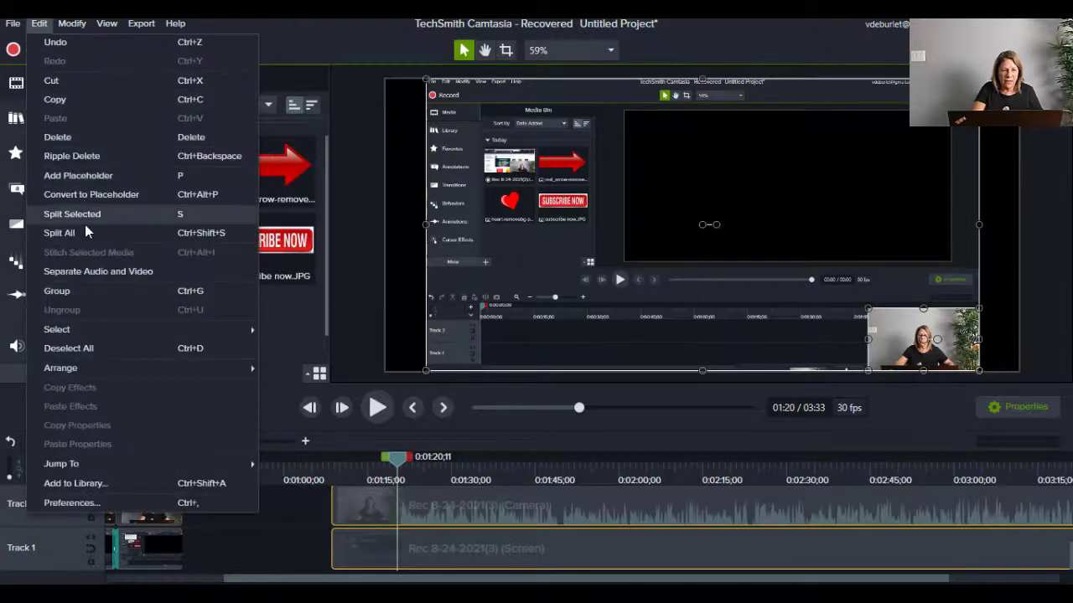
left_click(100, 270)
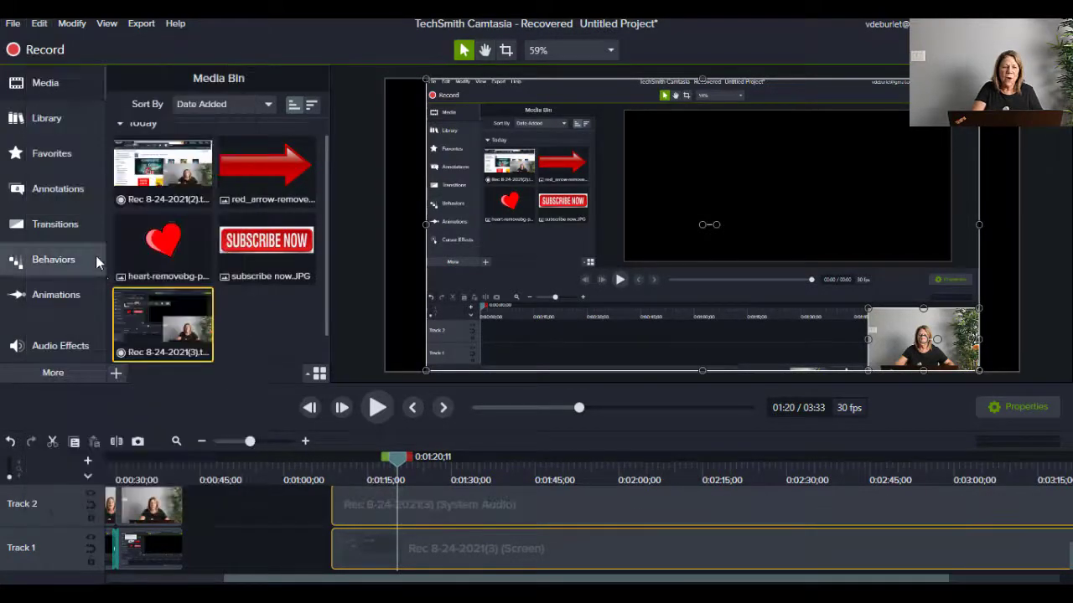
left_click(40, 24)
left_click(71, 229)
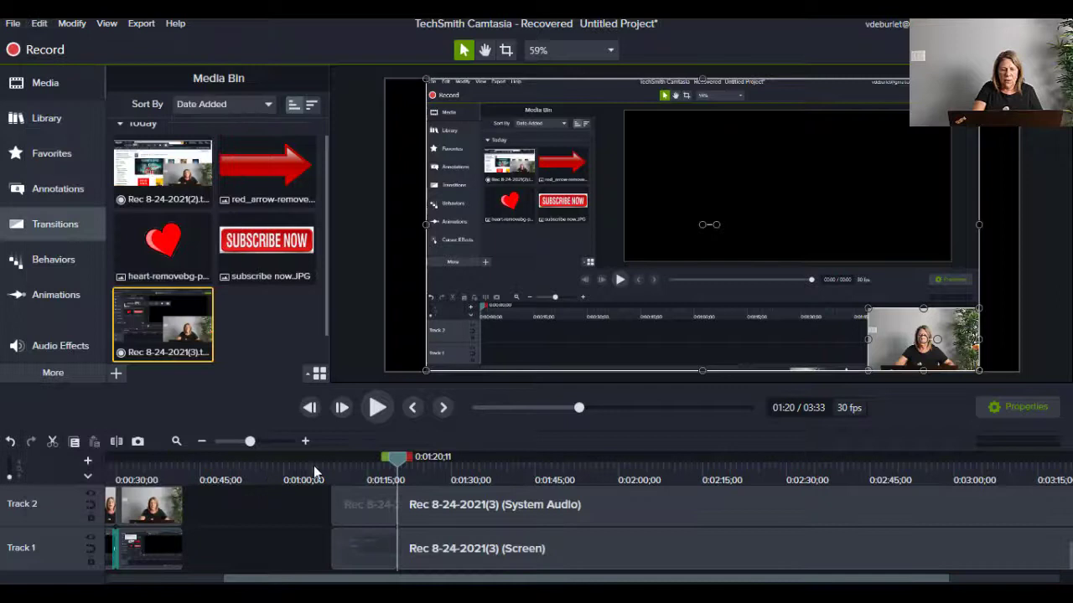
Step: Delete the left pieces before 0:01:20;11 on Tracks 2, 1 and 4, and select Track 3's
left_click(357, 503)
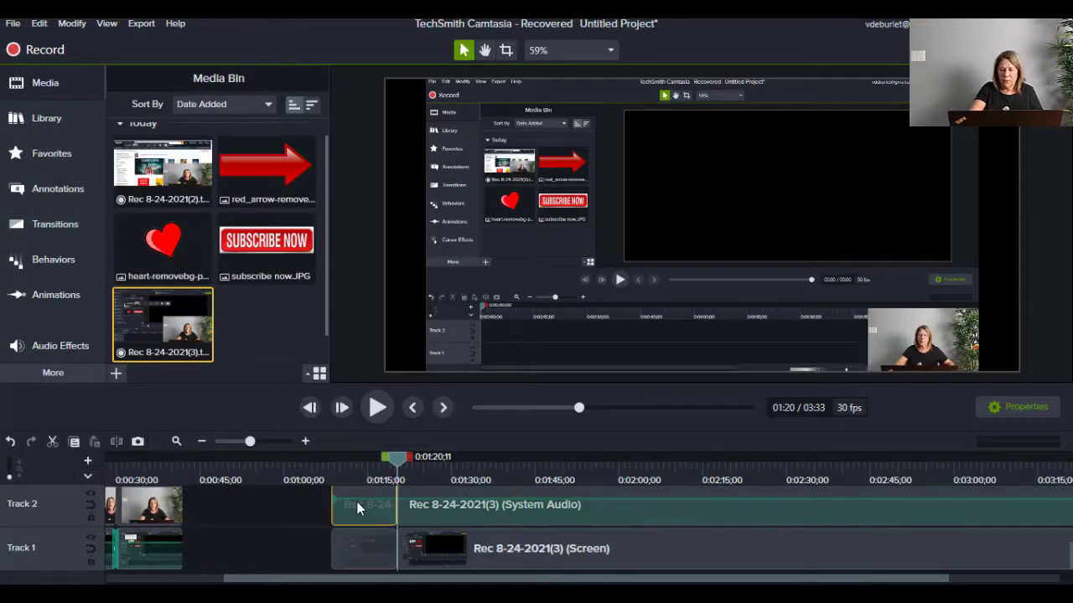
key("Delete")
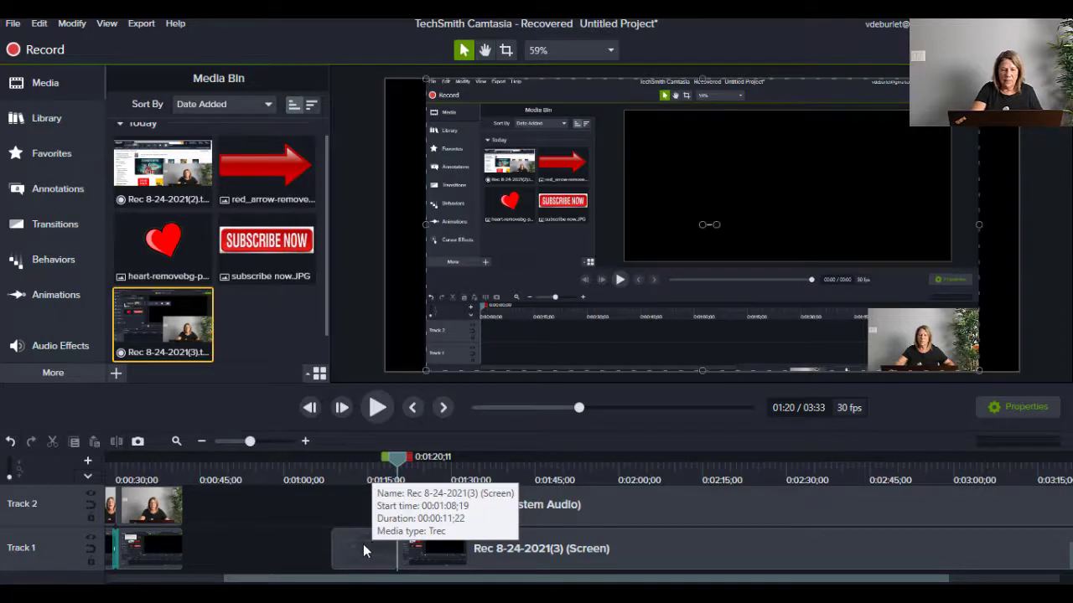
left_click(362, 544)
key("Delete")
scroll(363, 544, "up", 5)
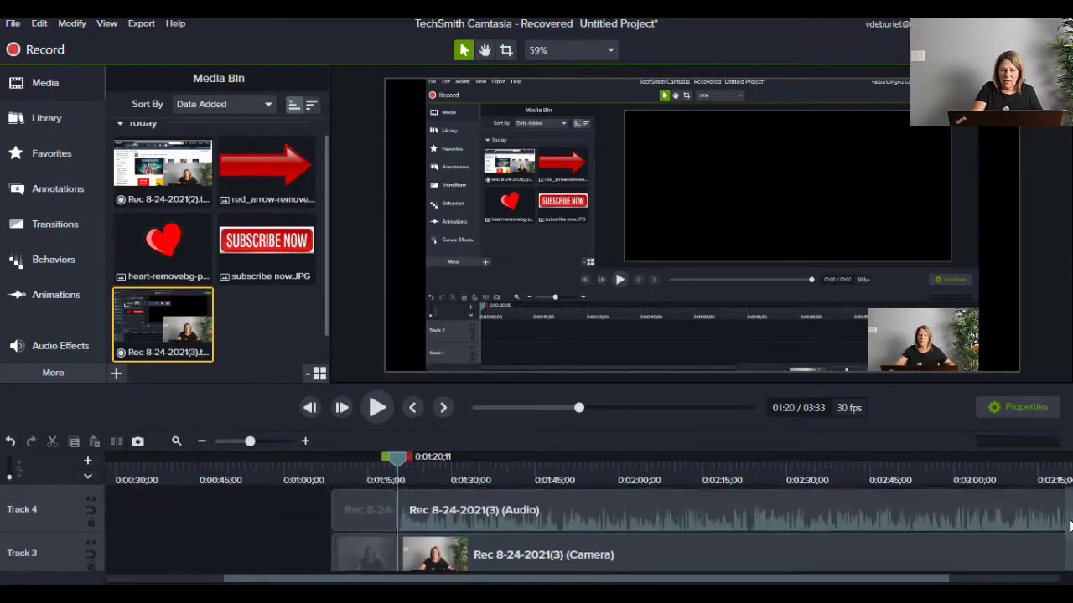
scroll(366, 511, "down", 1)
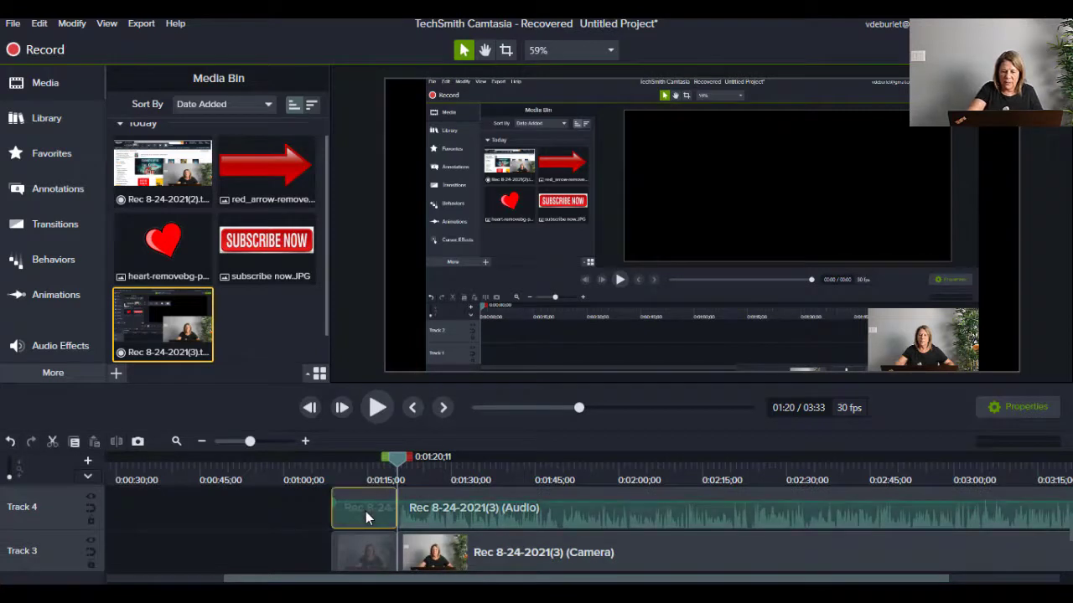
key("Delete")
left_click(366, 543)
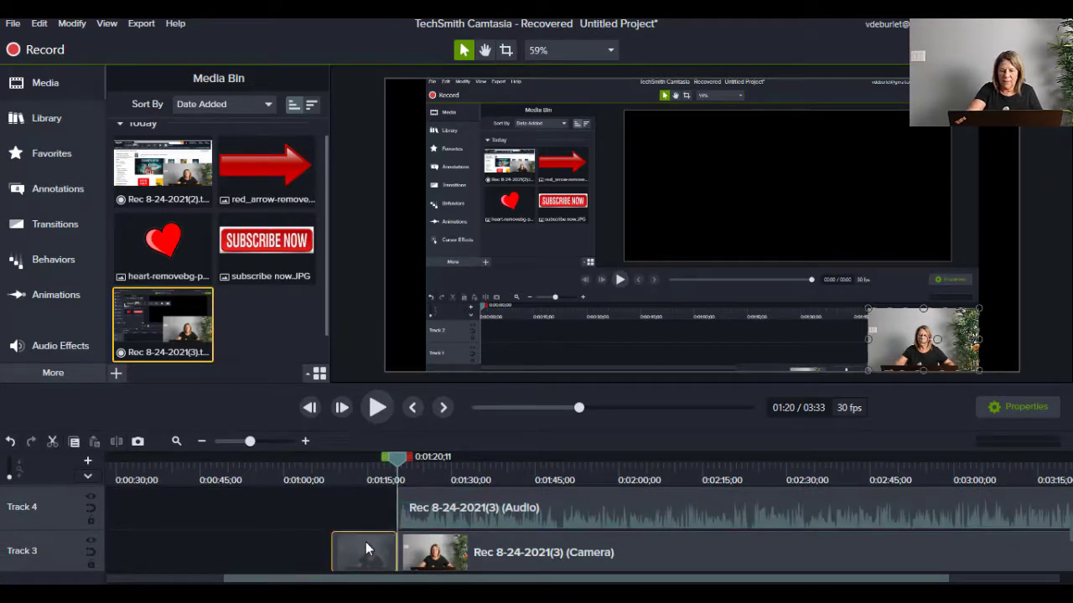
Step: Delete the leftover camera piece, preview the trim, then remove Track 4's entire audio clip
key("Delete")
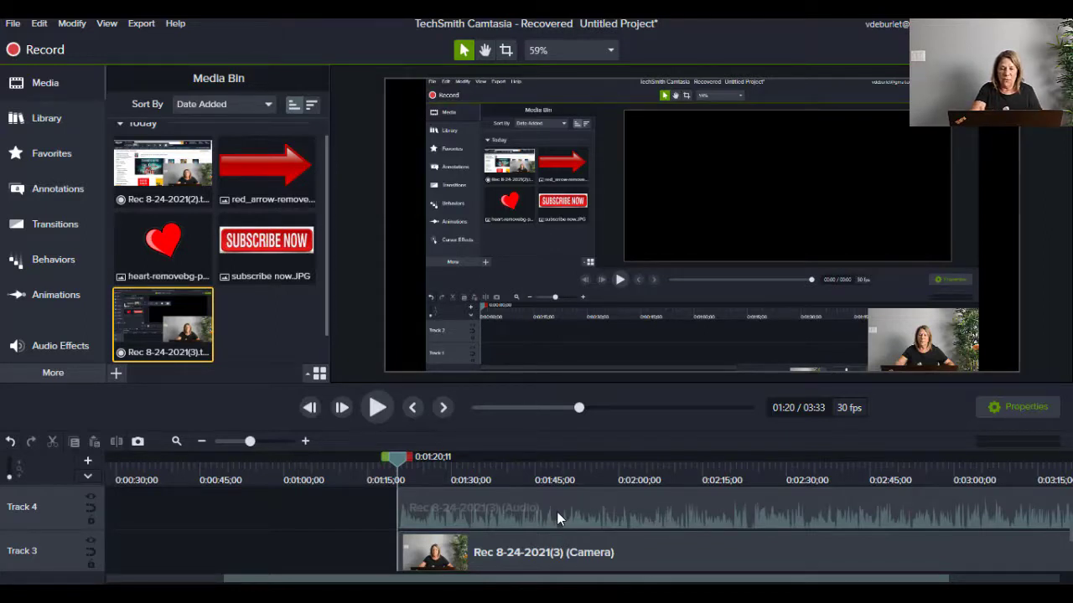
left_click(377, 408)
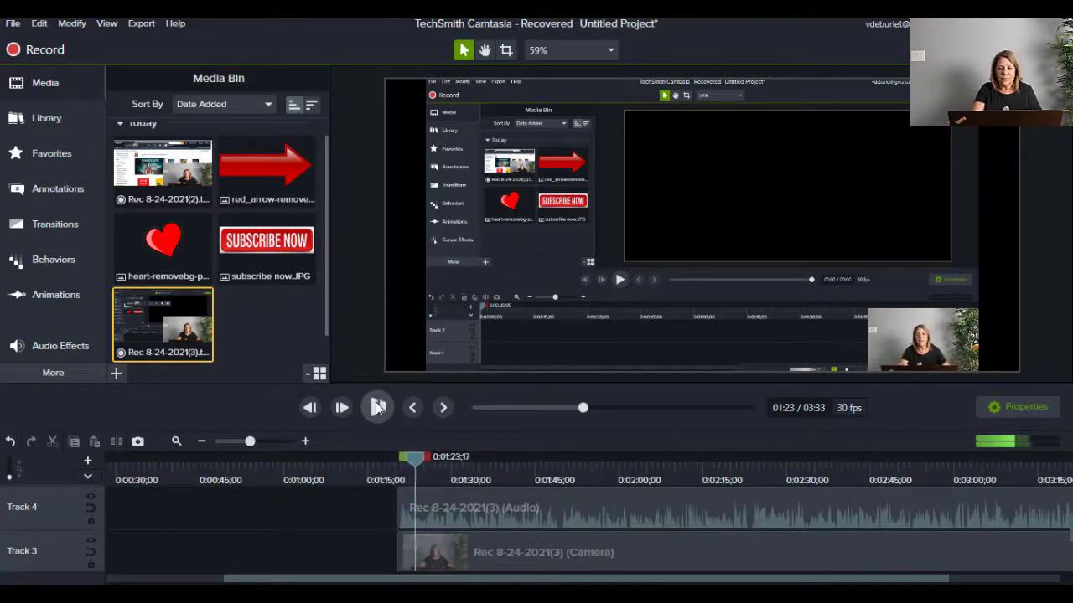
left_click(377, 408)
left_click(475, 514)
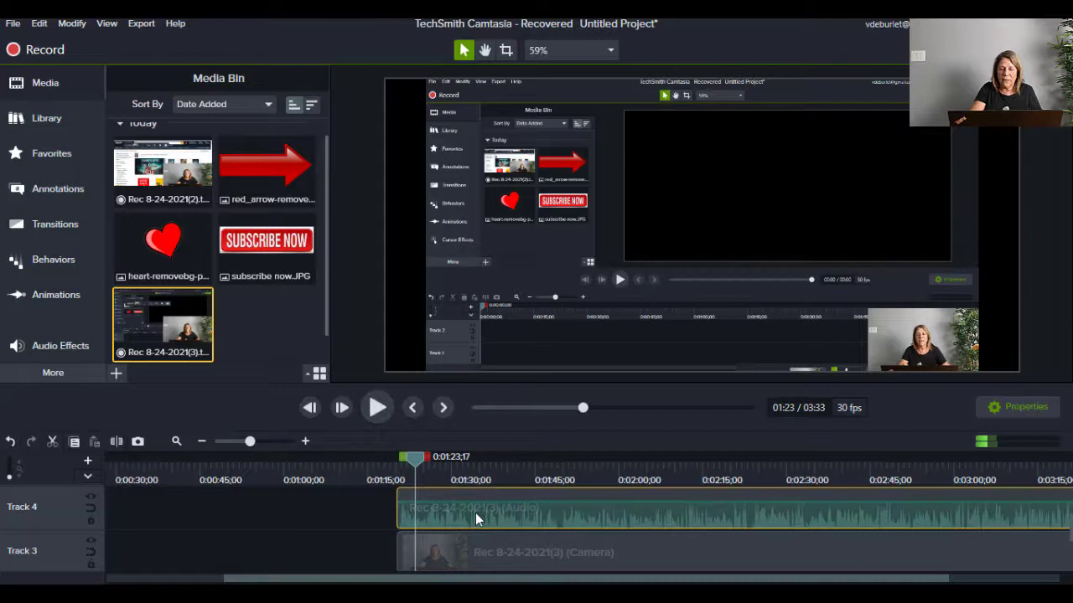
key("Delete")
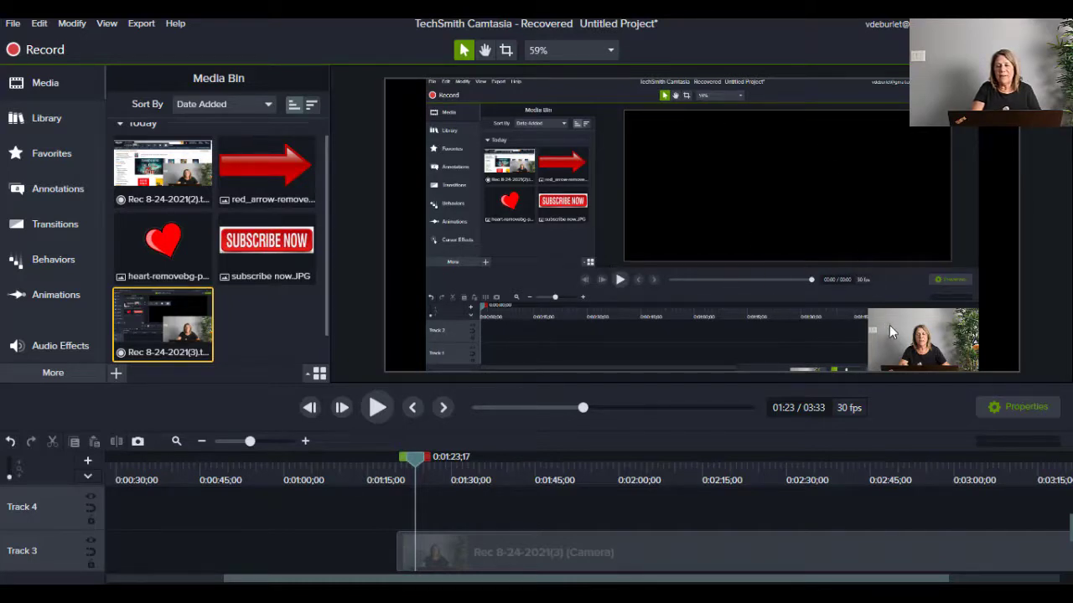
Step: Resize the webcam video small into the canvas's bottom-right corner, then return the playhead to 1:08
left_click_drag(890, 326, 920, 318)
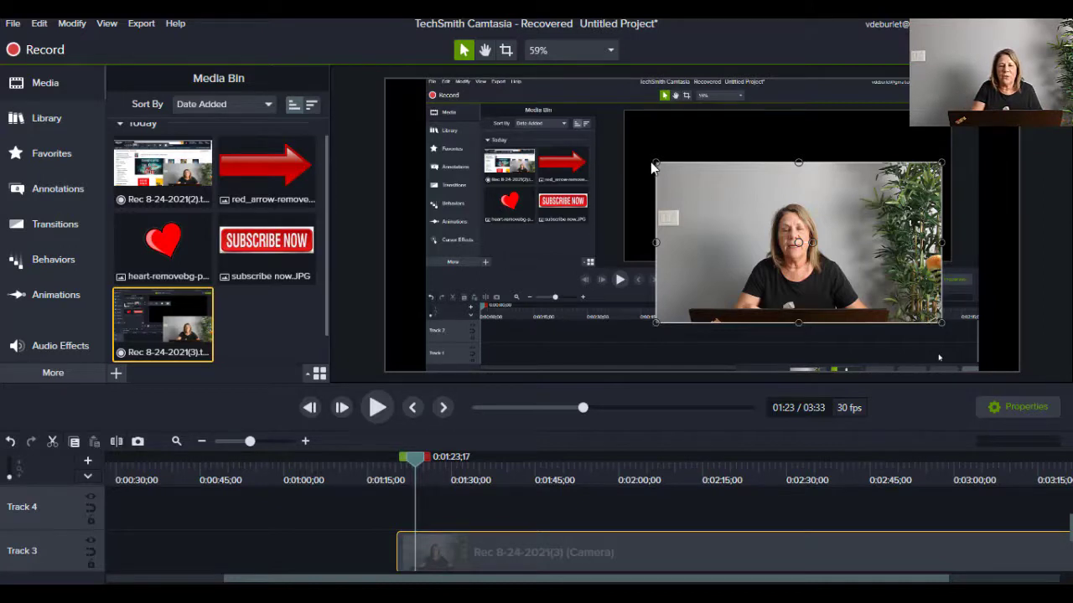
left_click_drag(652, 160, 786, 232)
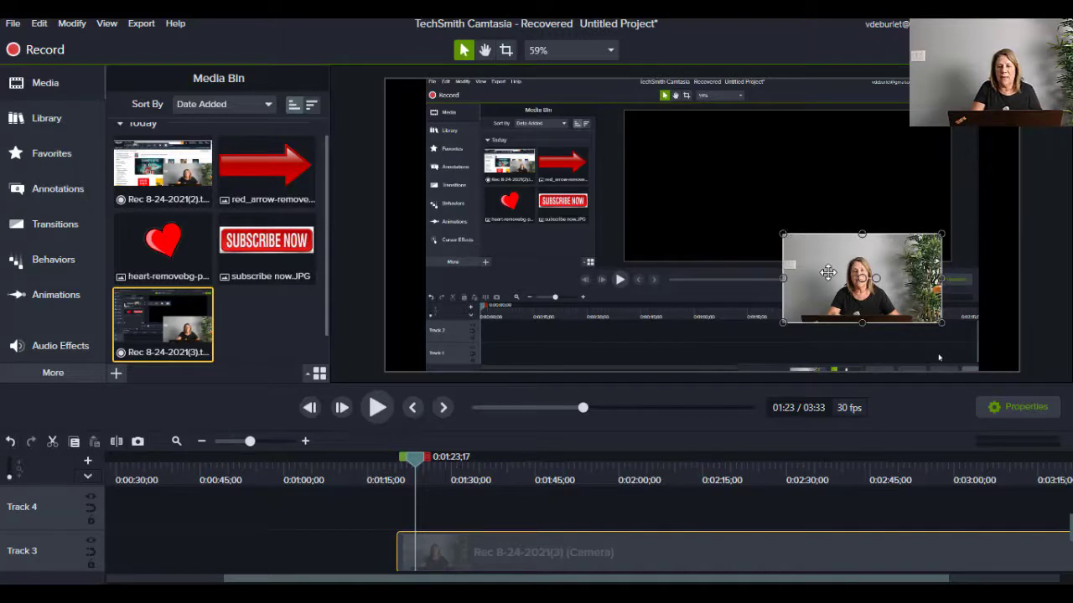
left_click_drag(828, 270, 957, 315)
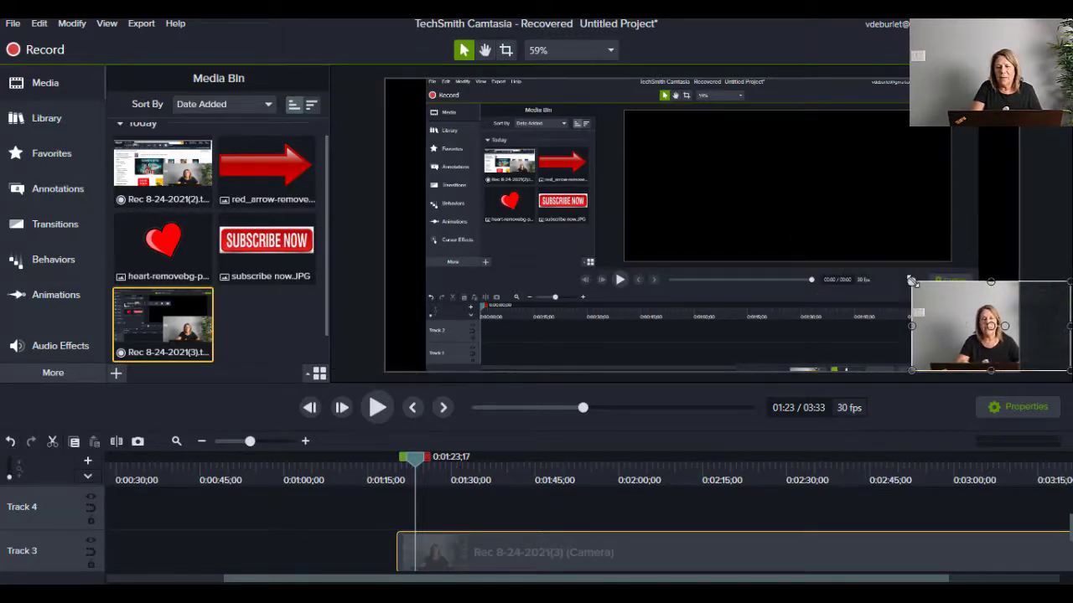
left_click_drag(912, 283, 938, 296)
left_click_drag(977, 332, 978, 305)
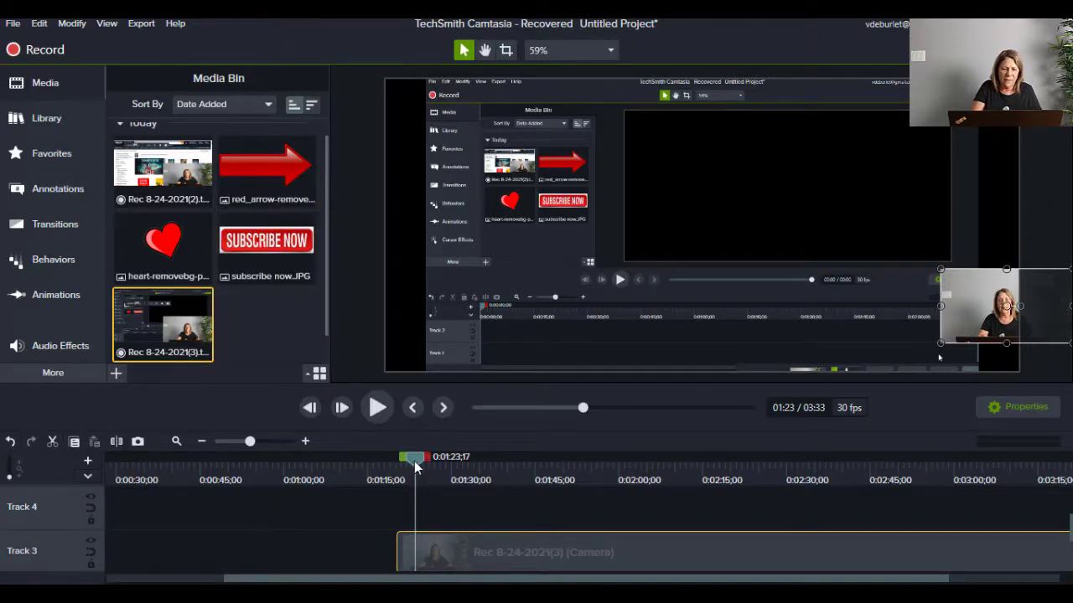
left_click_drag(415, 466, 333, 464)
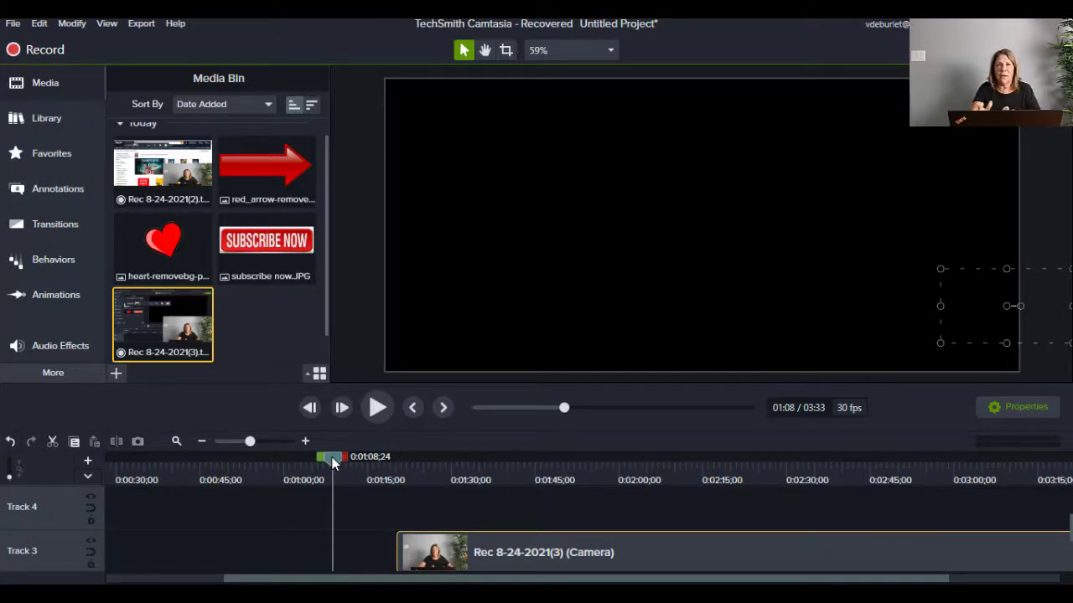
Step: Place the subscribe now.JPG image on the canvas at 1:08 and enlarge it
left_click(258, 252)
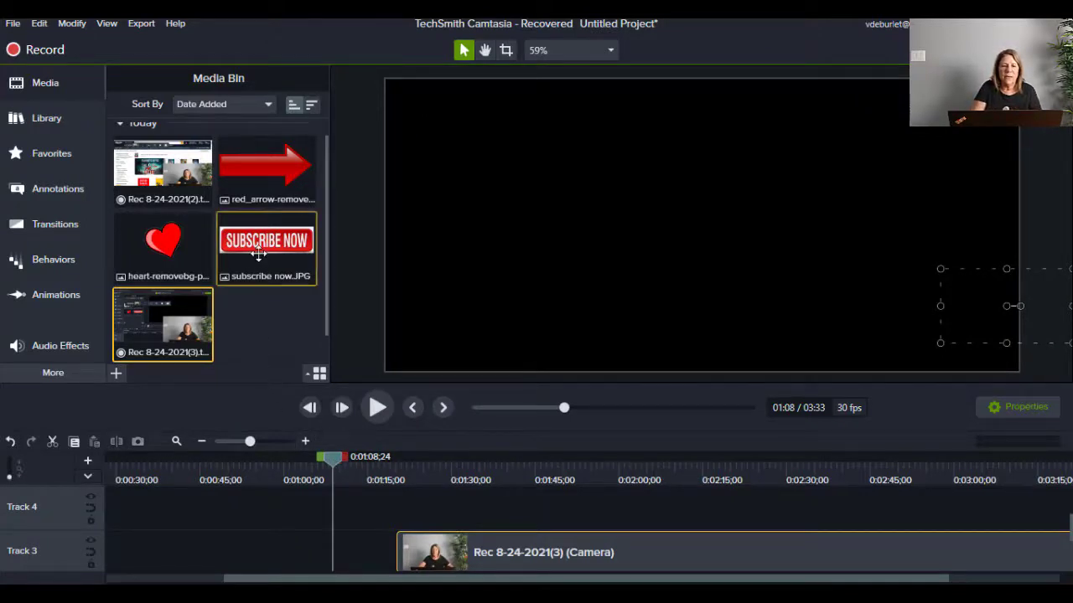
left_click_drag(258, 252, 937, 352)
left_click_drag(866, 321, 936, 311)
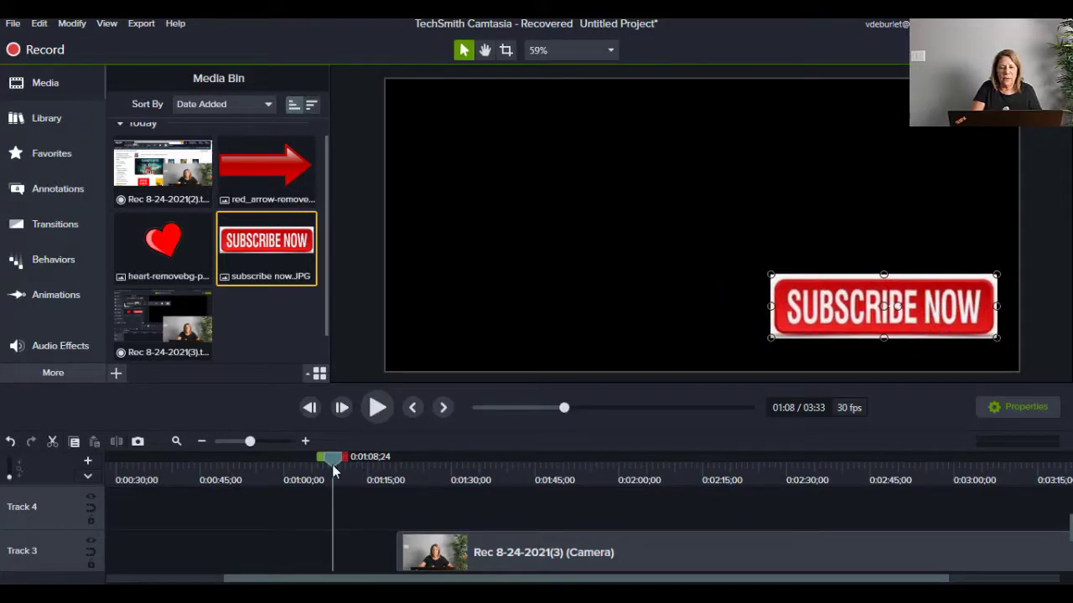
Step: At 1:35, move the webcam video to the top-left and enlarge it across the canvas
left_click_drag(336, 460, 479, 460)
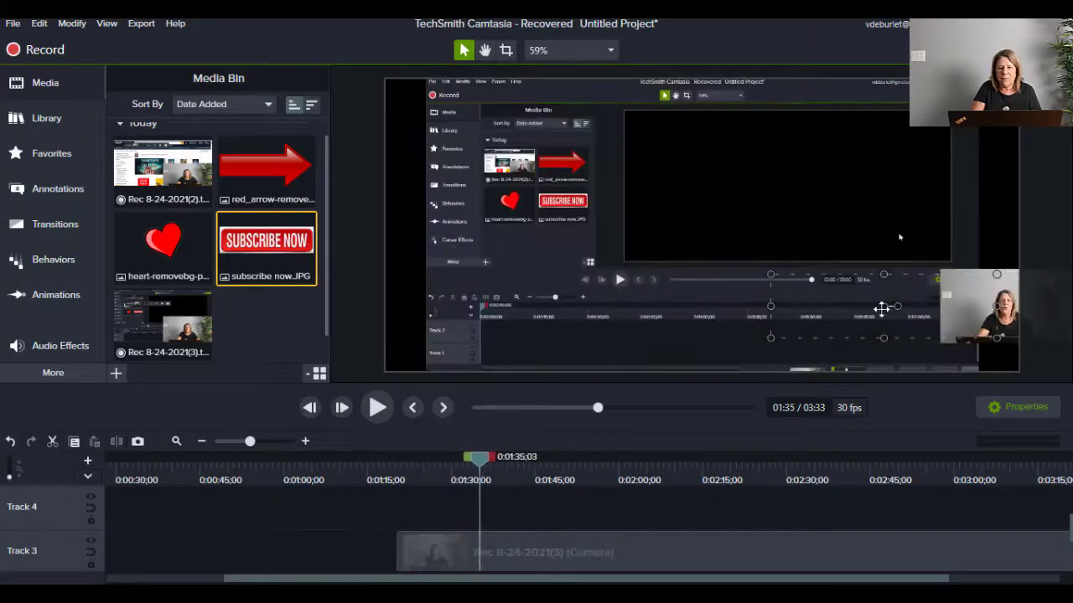
left_click_drag(979, 312, 427, 119)
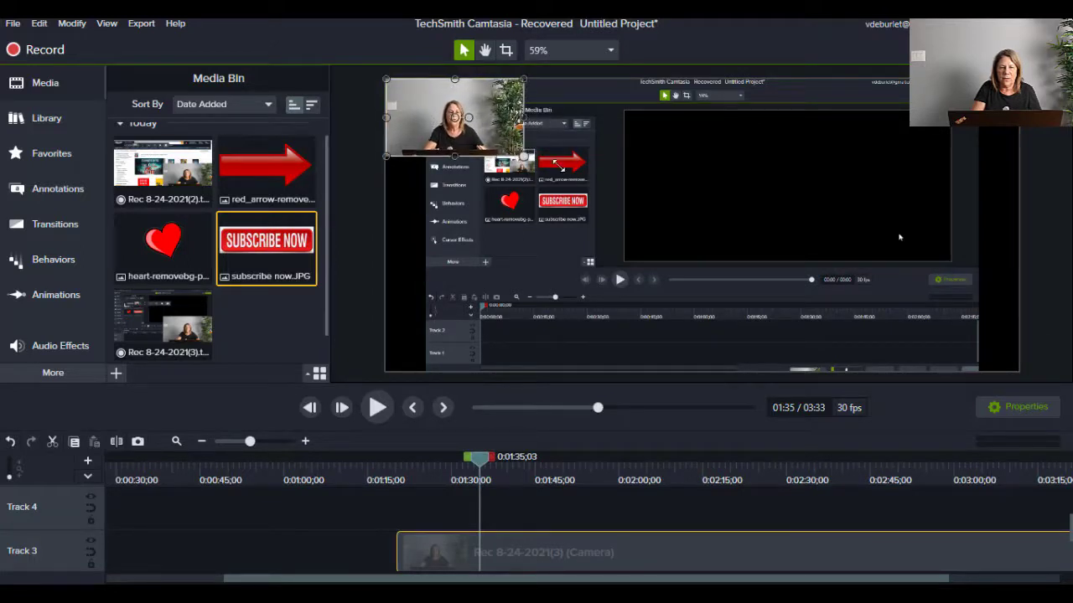
left_click_drag(518, 153, 953, 376)
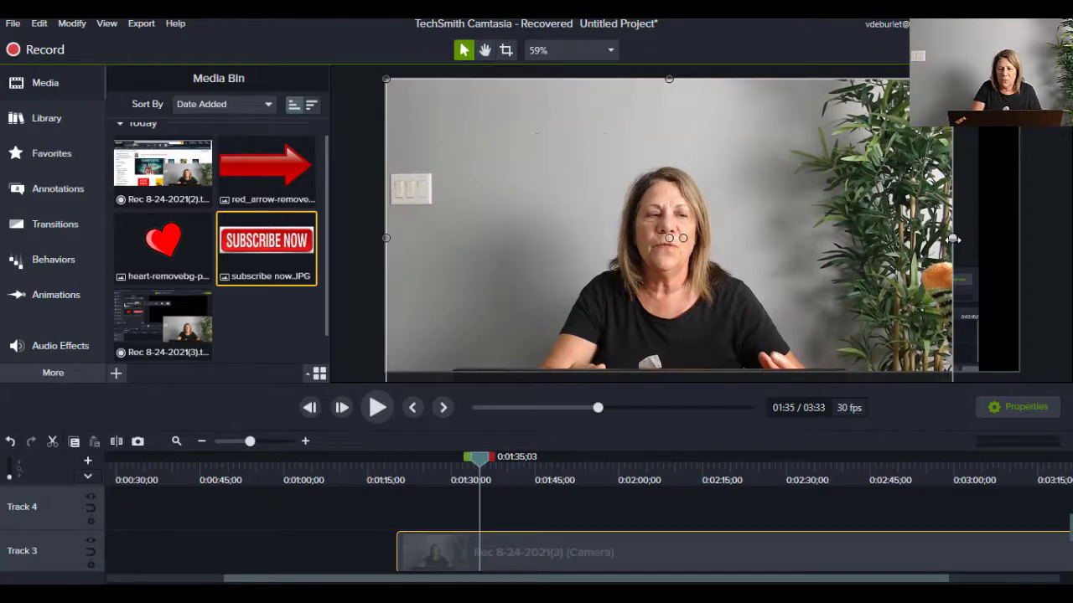
Step: Stretch and center the webcam to fill the canvas, then add an enlarged Subscribe Now button lower right
left_click_drag(952, 238, 1069, 243)
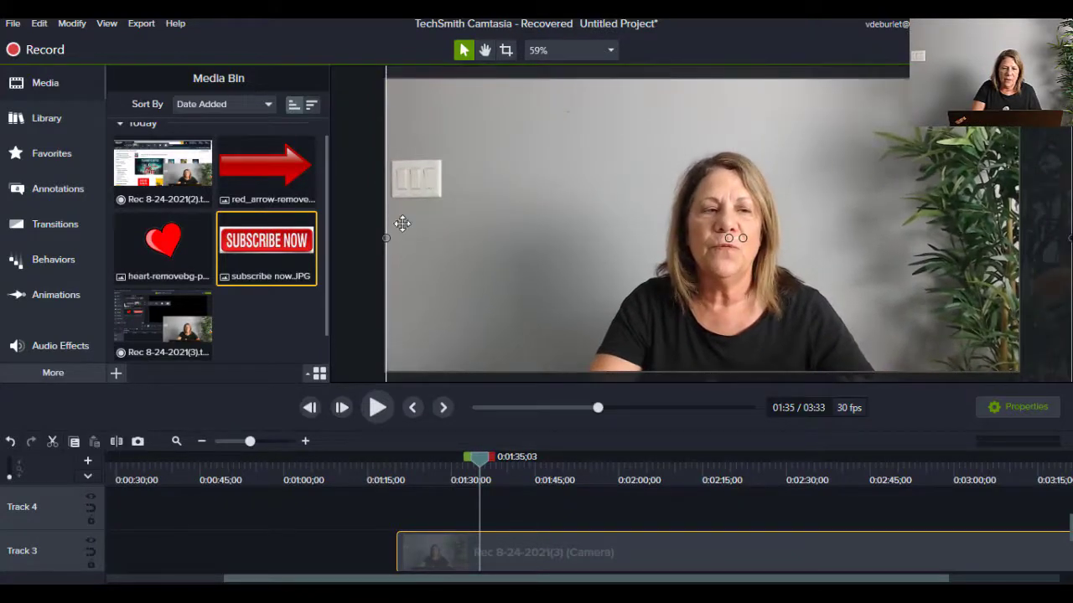
left_click_drag(381, 238, 338, 220)
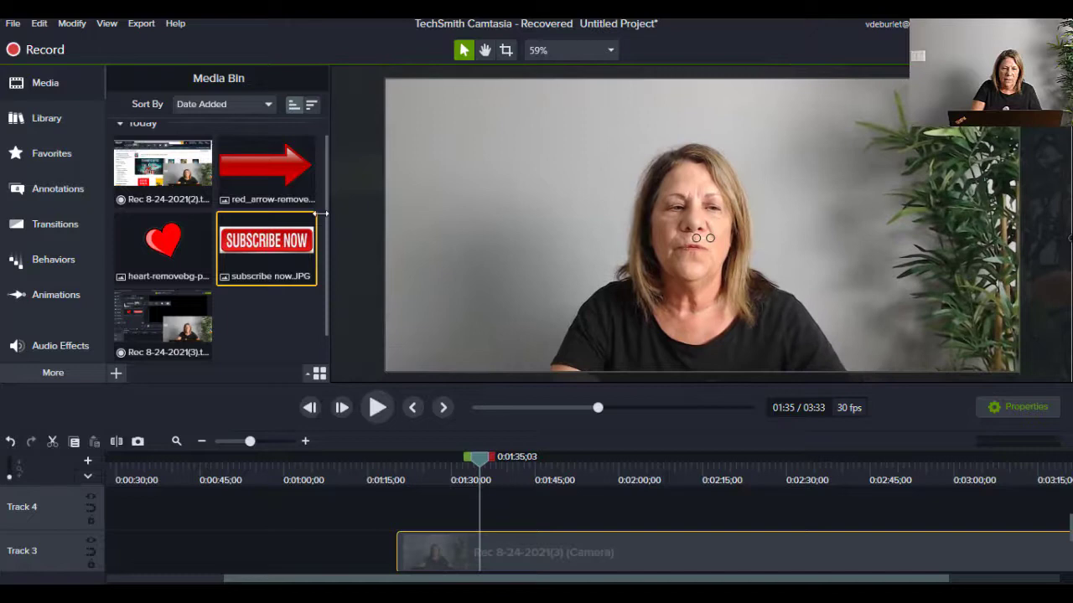
left_click_drag(718, 244, 706, 230)
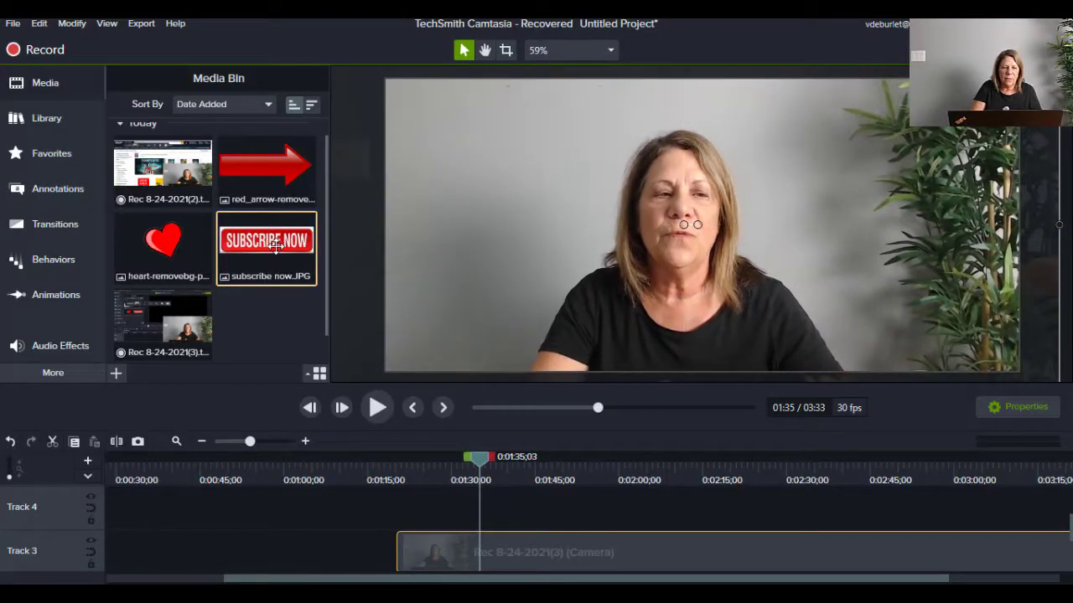
left_click_drag(275, 244, 718, 345)
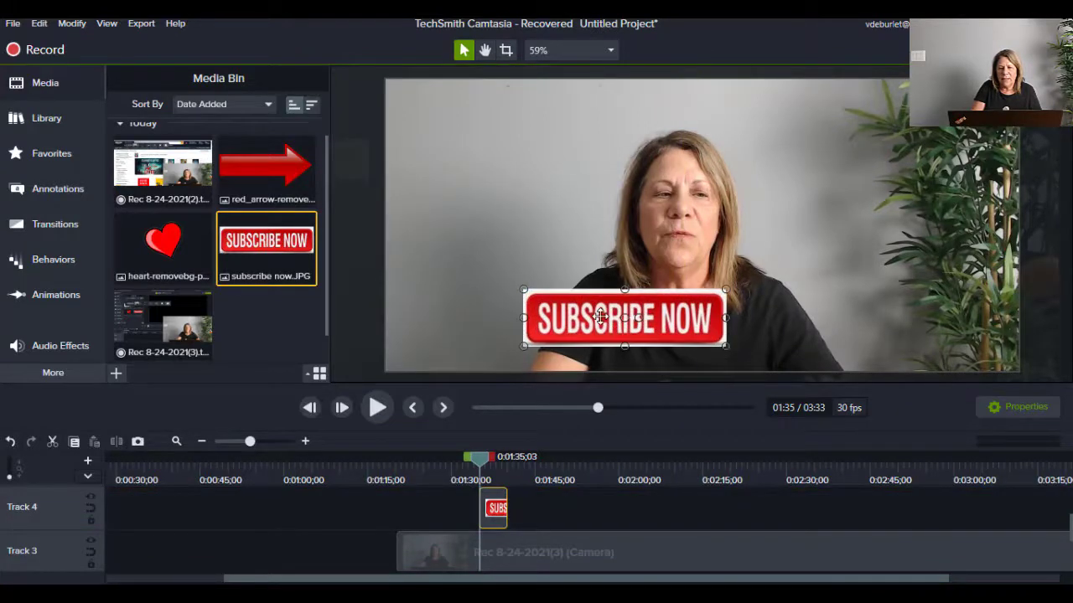
left_click_drag(599, 315, 824, 307)
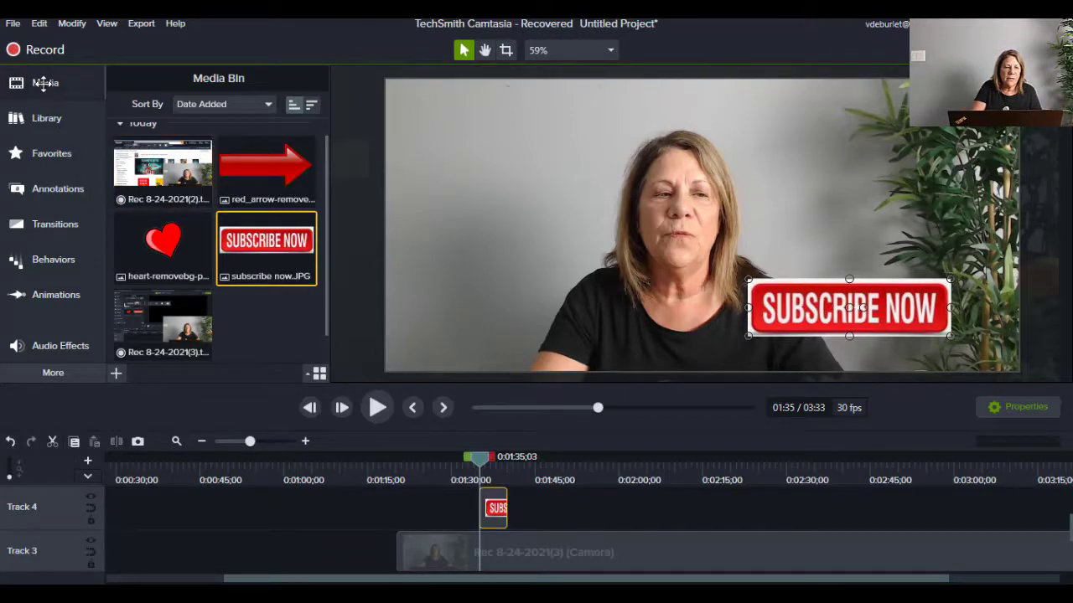
Step: Add a Blur annotation aligned with the Subscribe Now clip and size it over the whole webcam video
left_click(59, 192)
left_click(237, 82)
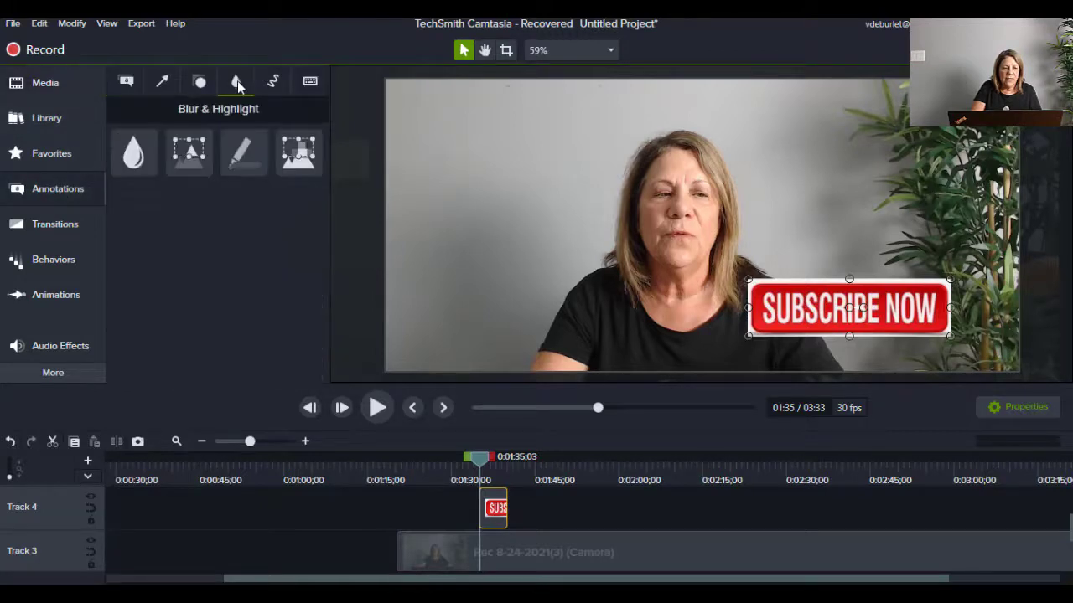
left_click_drag(138, 155, 466, 123)
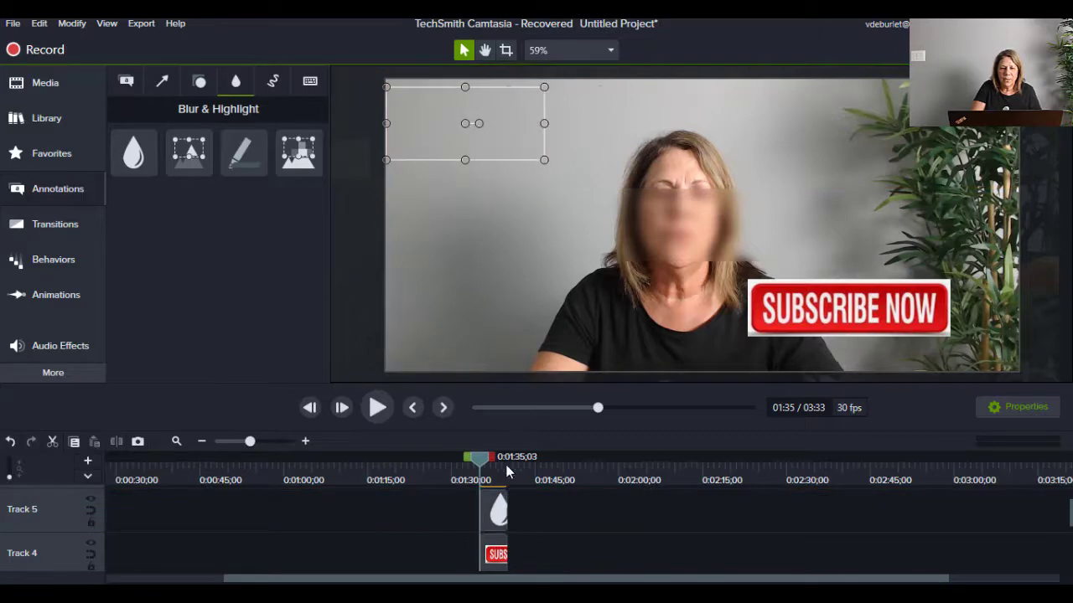
mouse_move(497, 504)
left_mouse_down()
mouse_move(532, 510)
mouse_move(533, 545)
mouse_move(492, 558)
mouse_move(493, 510)
left_mouse_up()
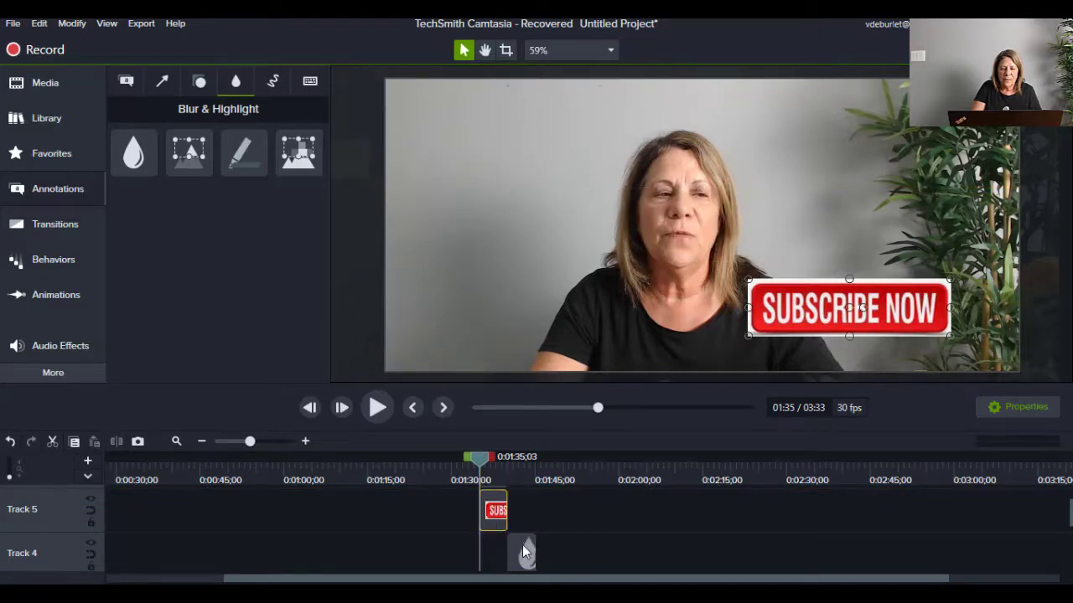
left_click_drag(522, 545, 495, 548)
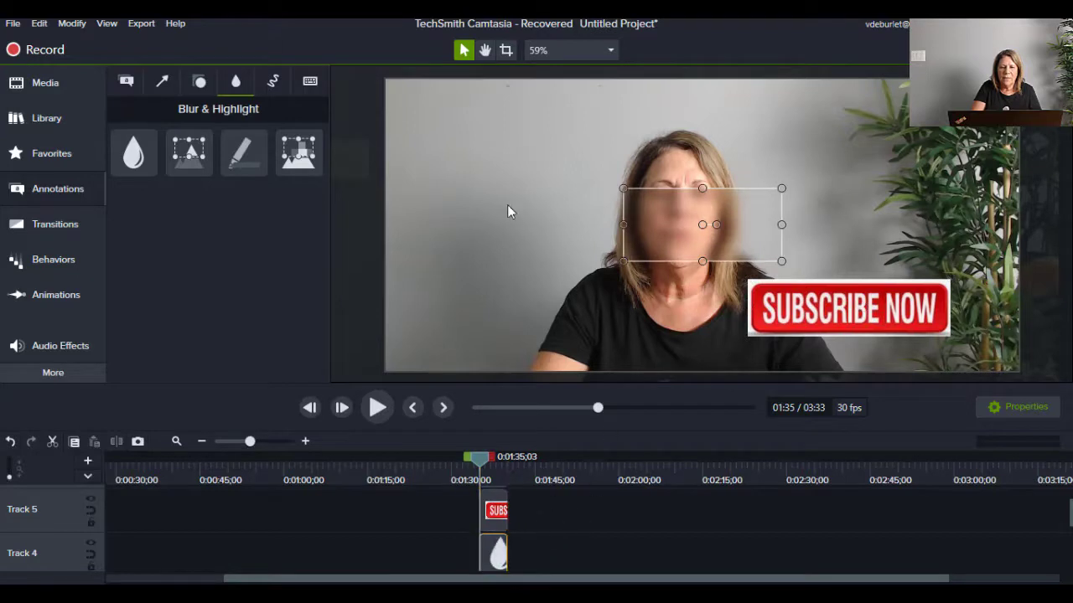
left_click_drag(644, 215, 440, 115)
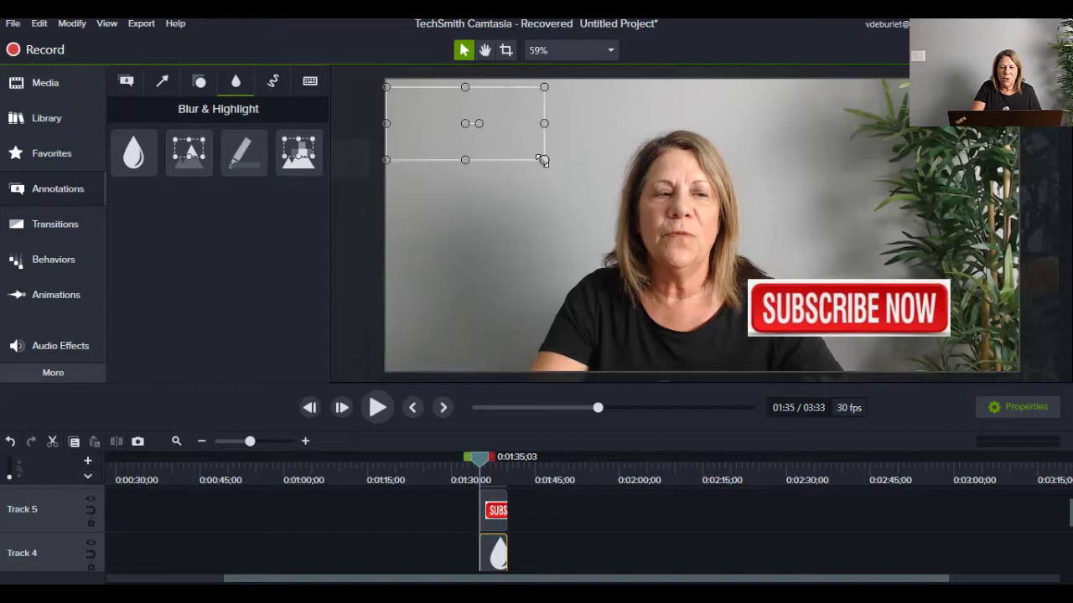
left_click_drag(545, 160, 1018, 371)
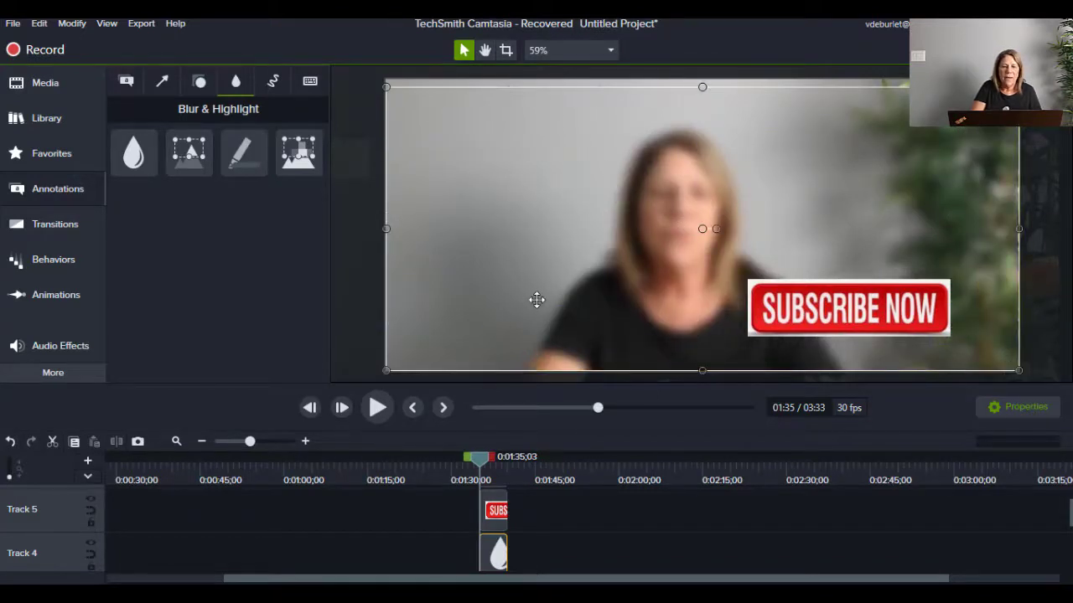
Step: Apply the Sliding behavior to the Subscribe Now button and preview the playback
left_click(55, 261)
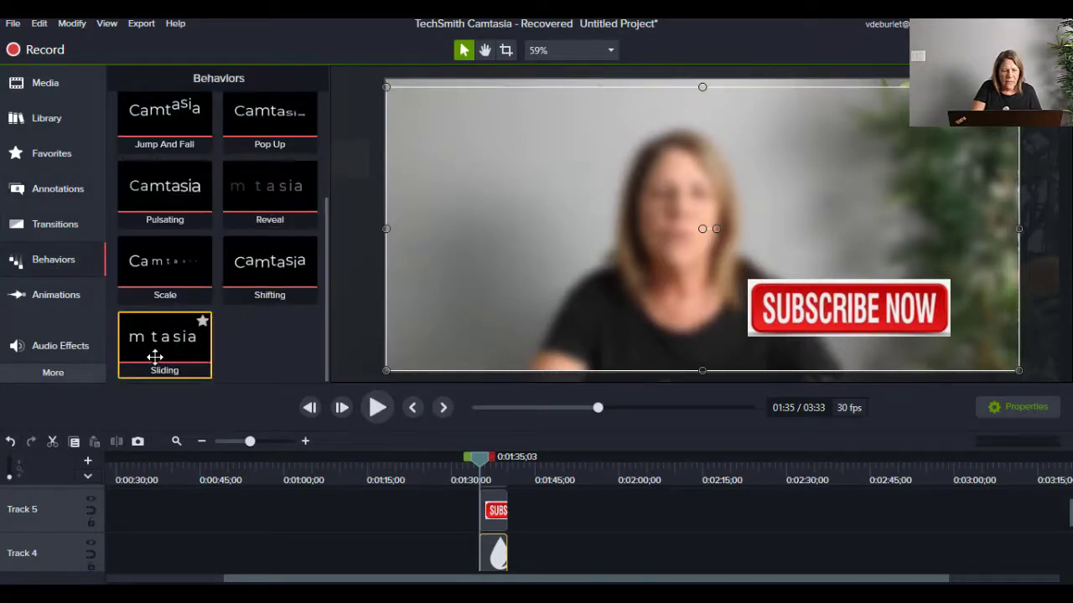
left_click_drag(155, 359, 770, 316)
left_click(376, 407)
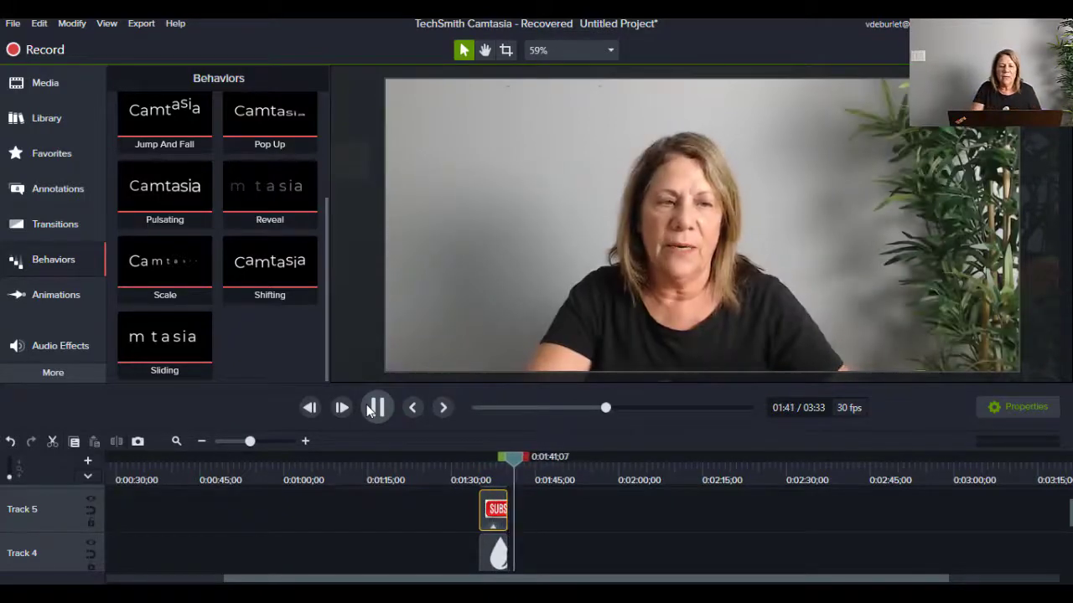
left_click(369, 409)
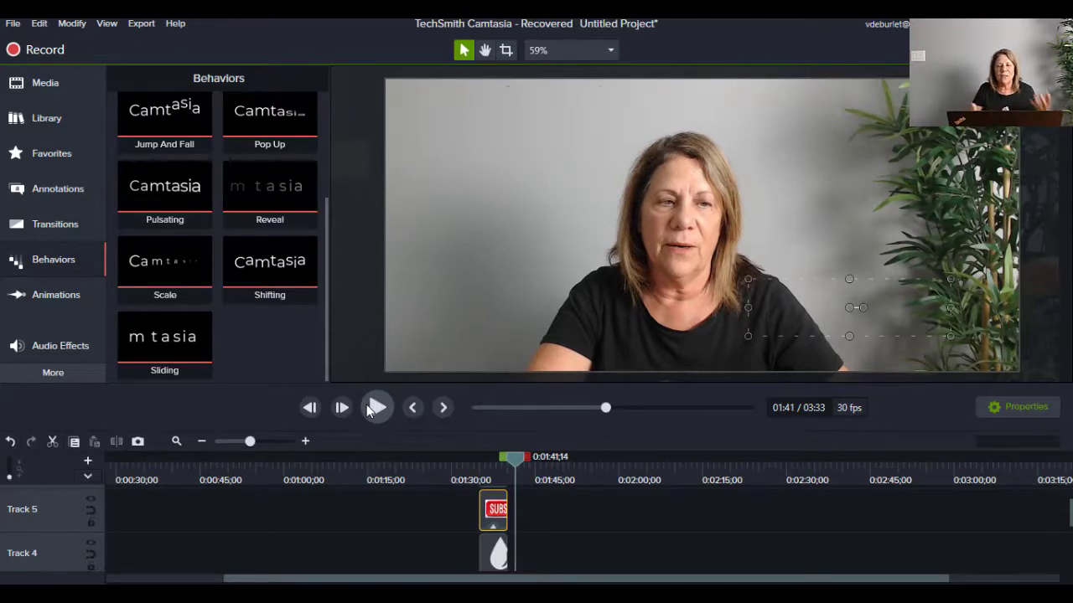
Step: Shift the presenter video to the right and return the playhead to 1:18
left_click(527, 170)
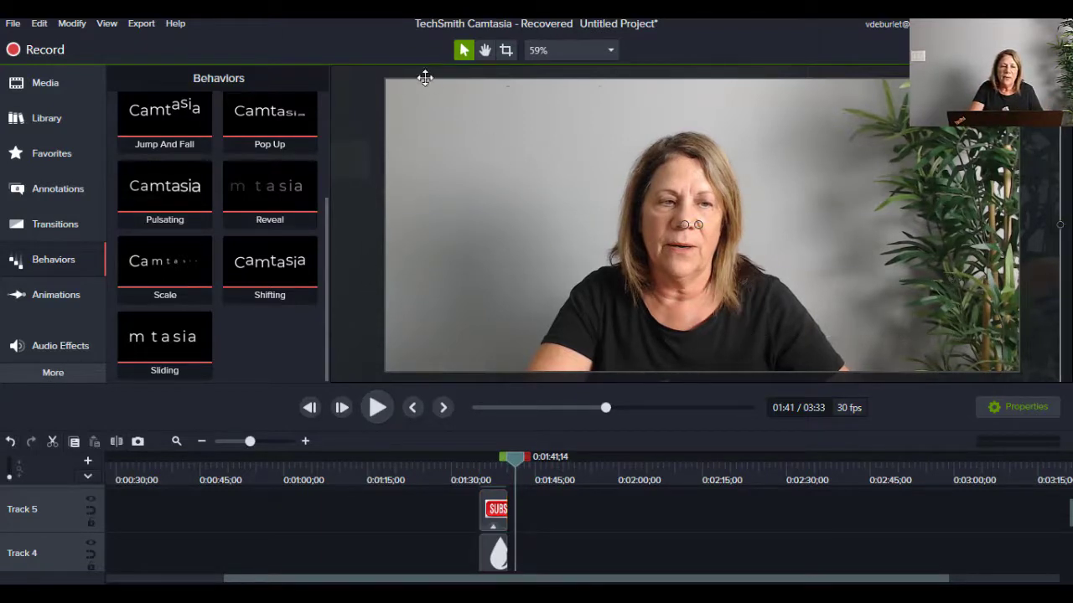
left_click_drag(536, 220, 735, 227)
left_click_drag(516, 457, 392, 462)
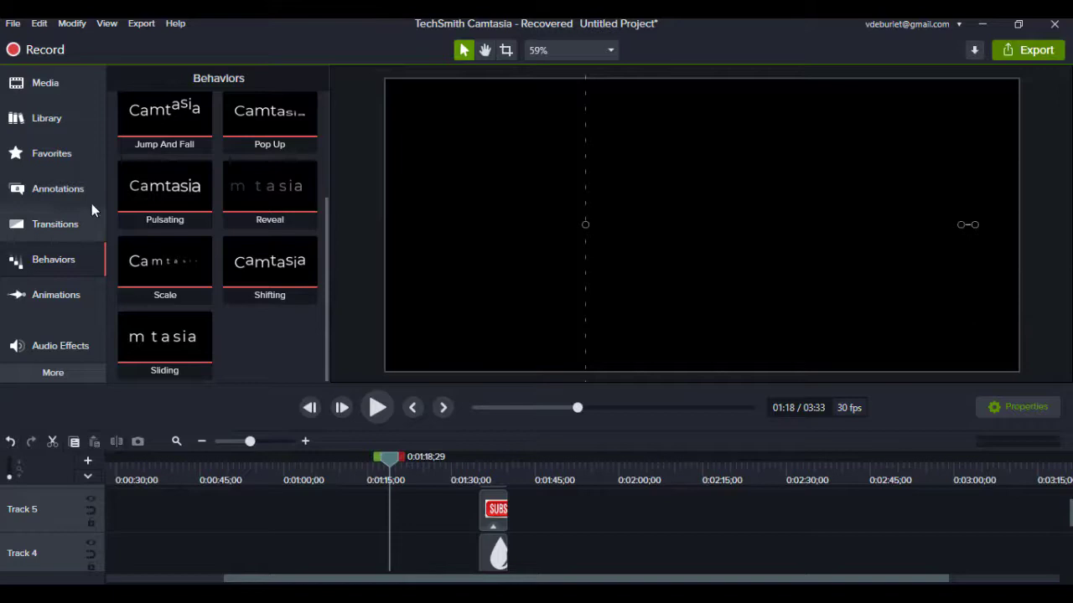
Step: From the Media Bin, drop the red heart image onto the canvas at 1:18 on Track 4
left_click(46, 90)
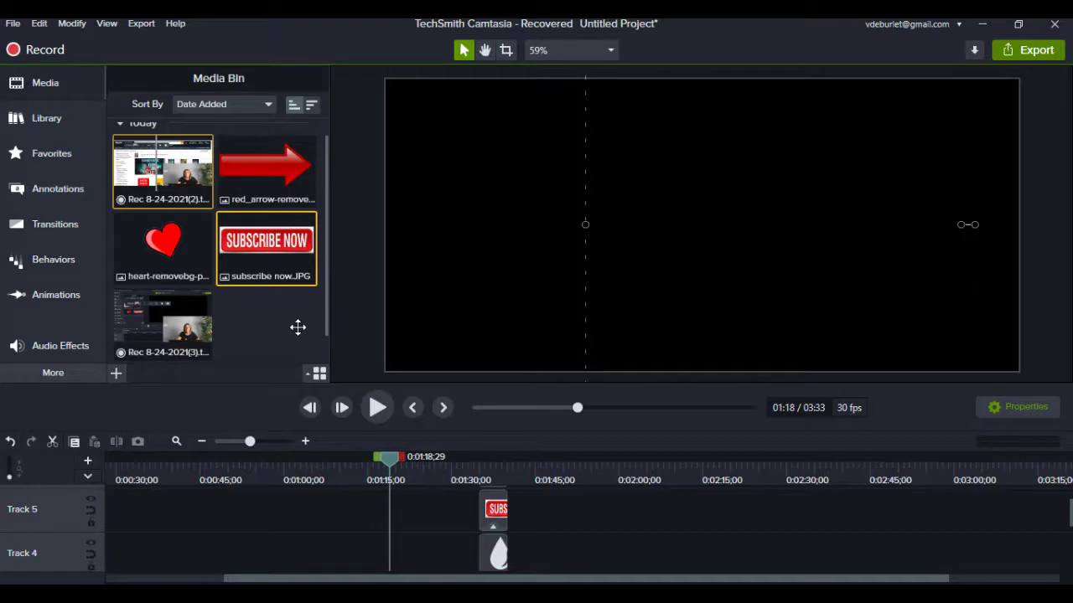
key("Down")
key("Down")
left_click(297, 326)
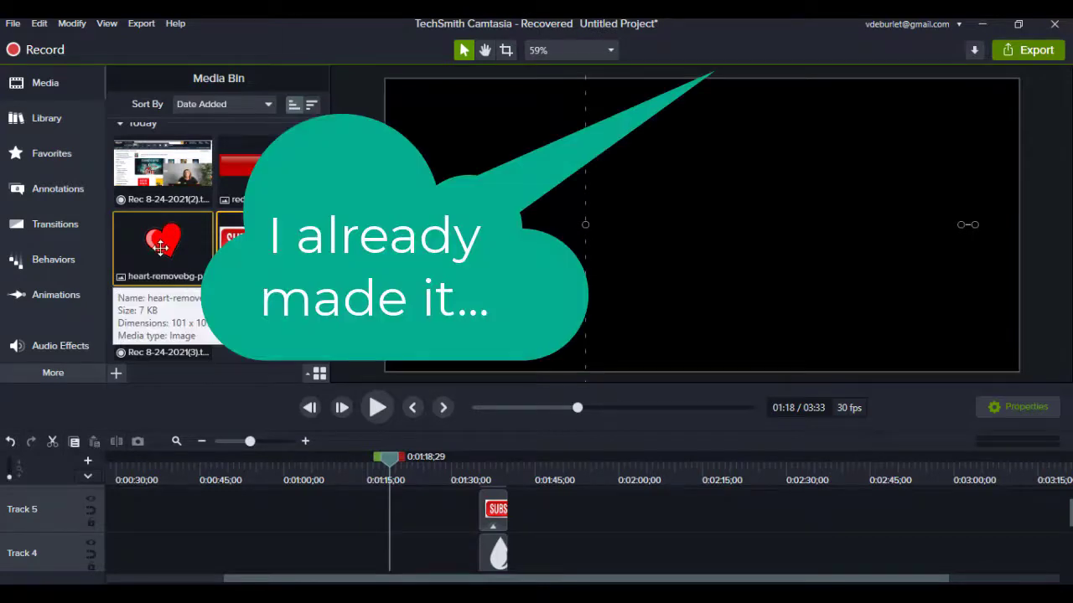
left_click_drag(161, 245, 571, 201)
left_click(637, 204)
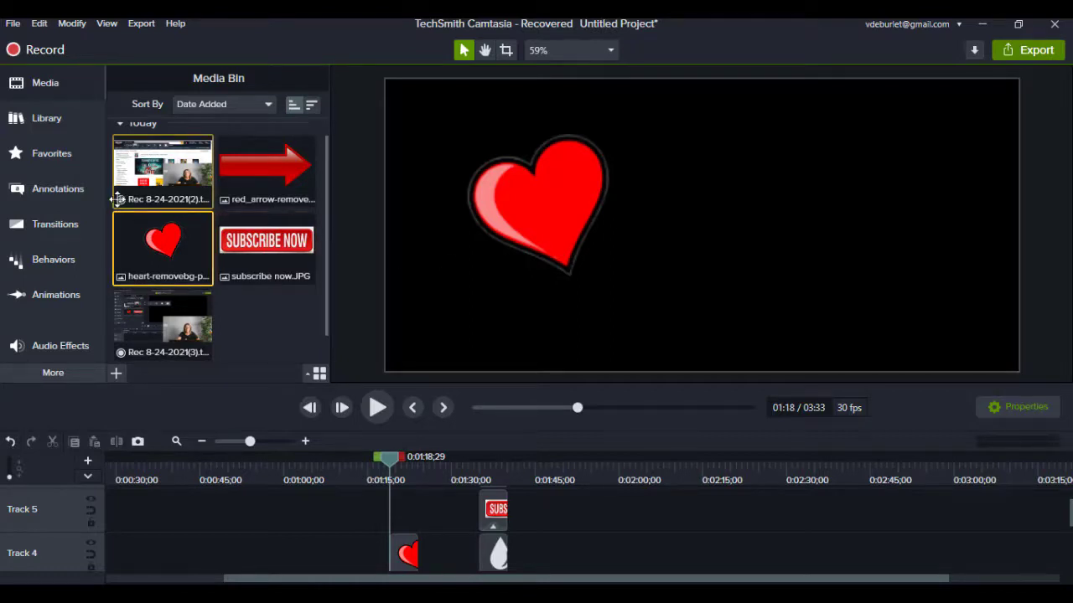
Step: Apply the Pulsating behavior to the heart on the canvas
left_click(58, 263)
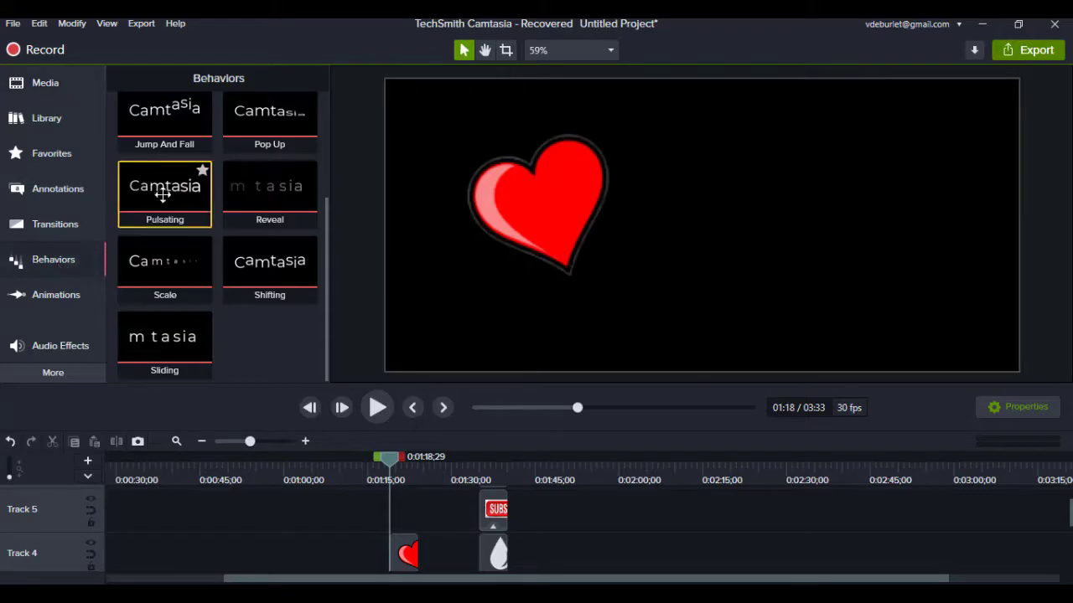
left_click_drag(165, 191, 503, 220)
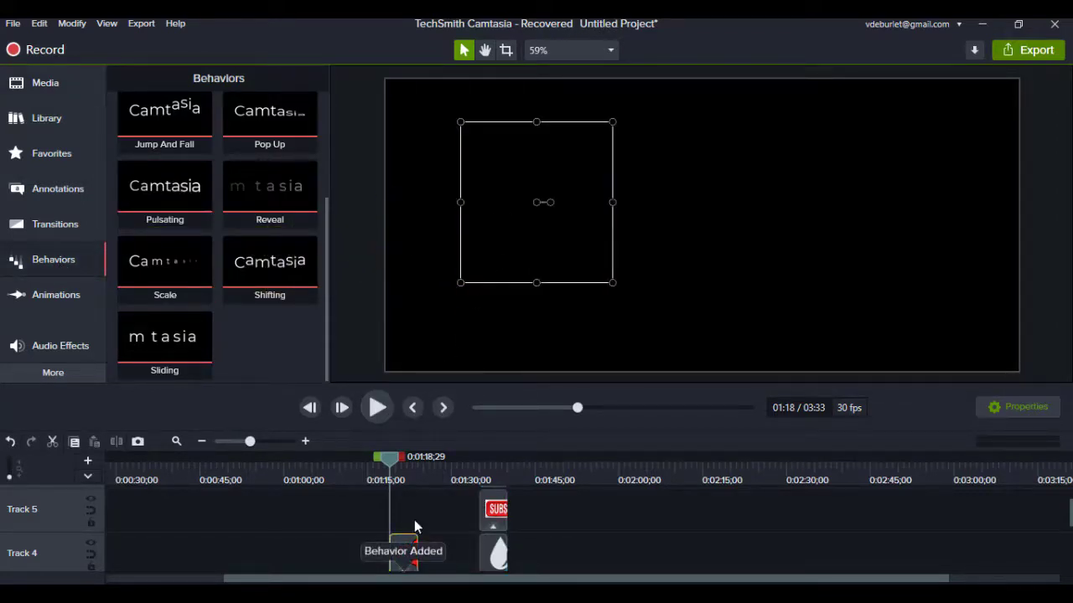
left_click(438, 501)
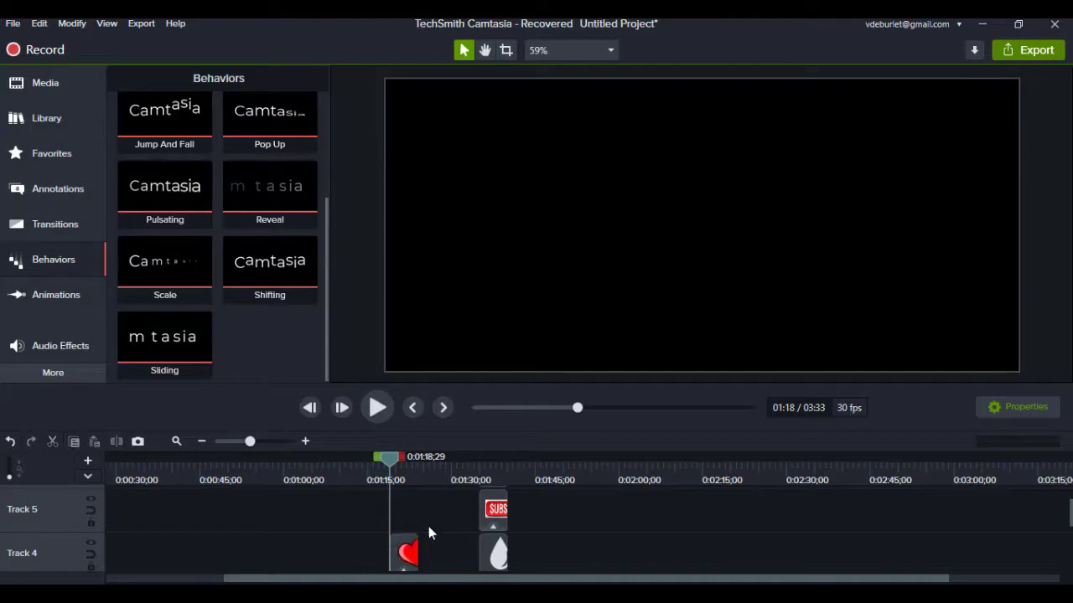
Step: Lengthen the heart clip on Track 4 and preview the pulsating heart
left_click(412, 548)
left_click_drag(417, 549, 453, 548)
left_click(377, 407)
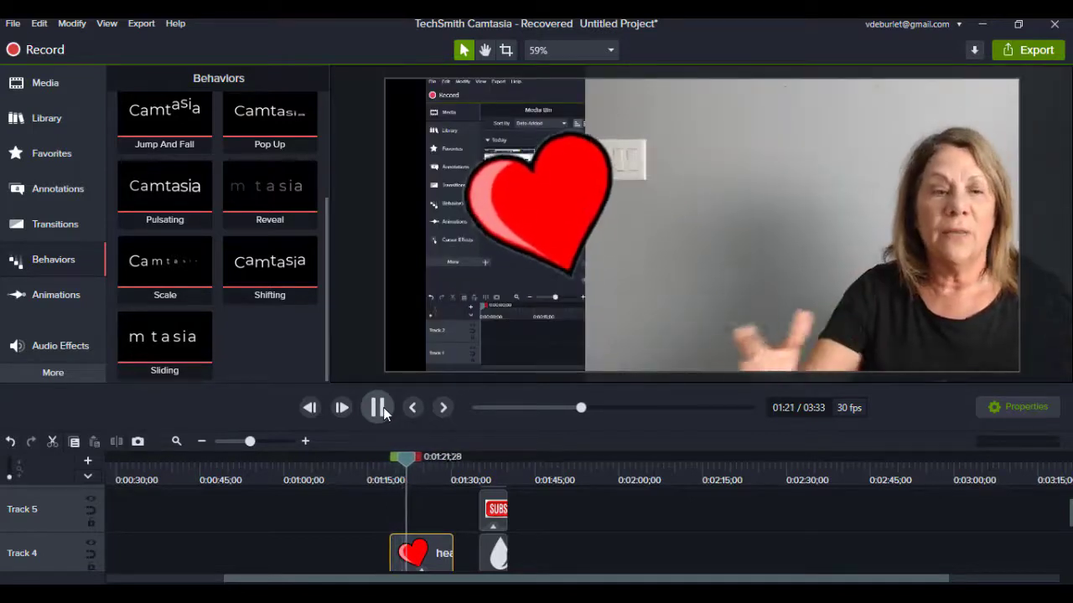
left_click(381, 409)
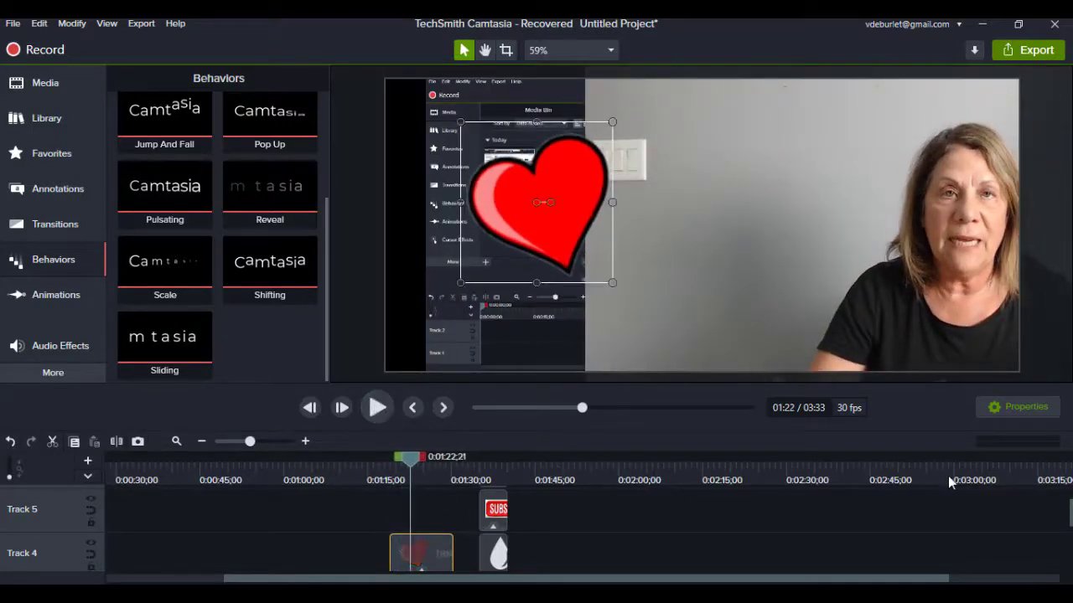
Step: Move the heart clip and the playhead to start around 00:43
scroll(943, 536, "down", 2)
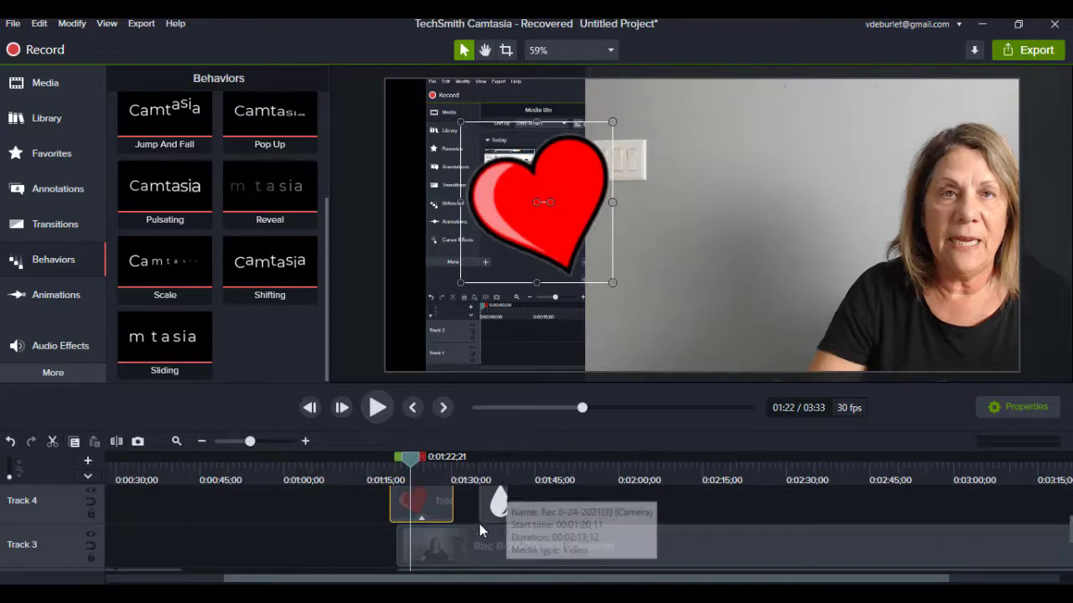
left_click_drag(422, 506, 223, 506)
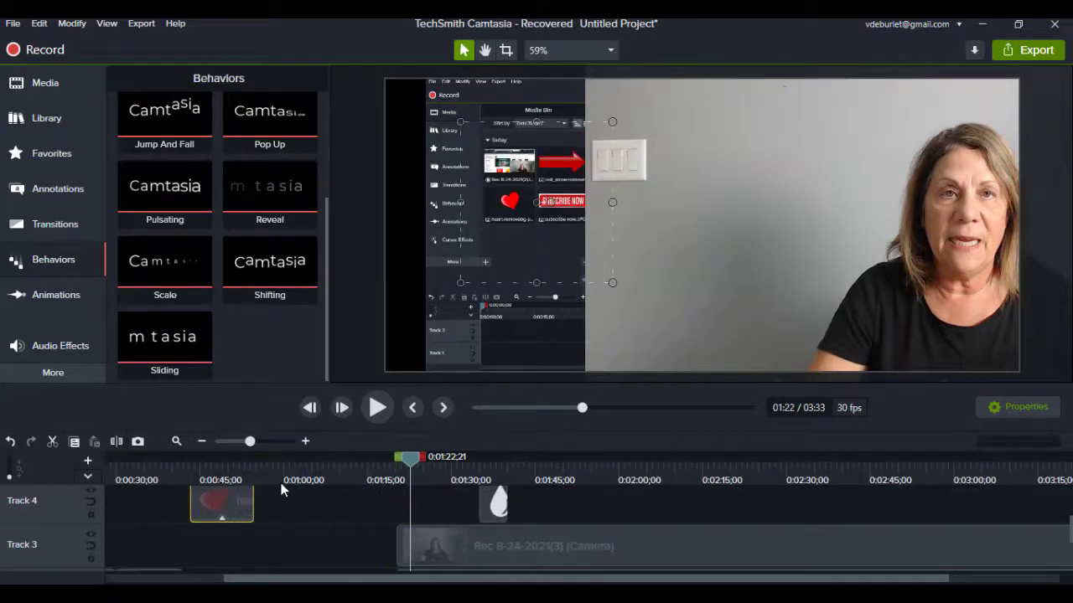
left_click_drag(411, 457, 190, 459)
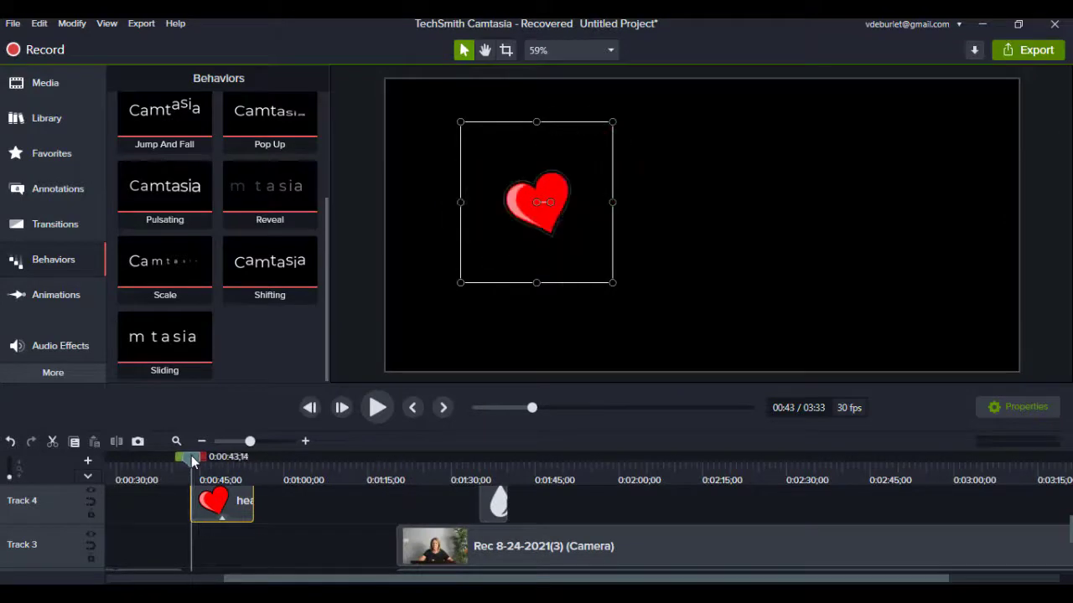
left_click(730, 228)
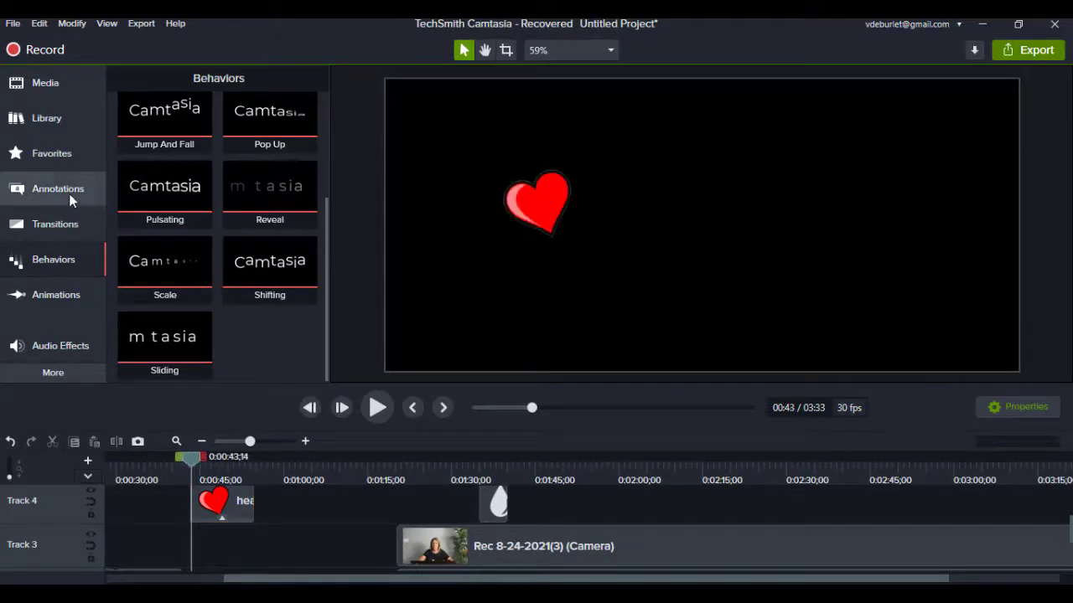
Step: Add a text callout to the canvas, placed to the right of the heart
left_click(62, 191)
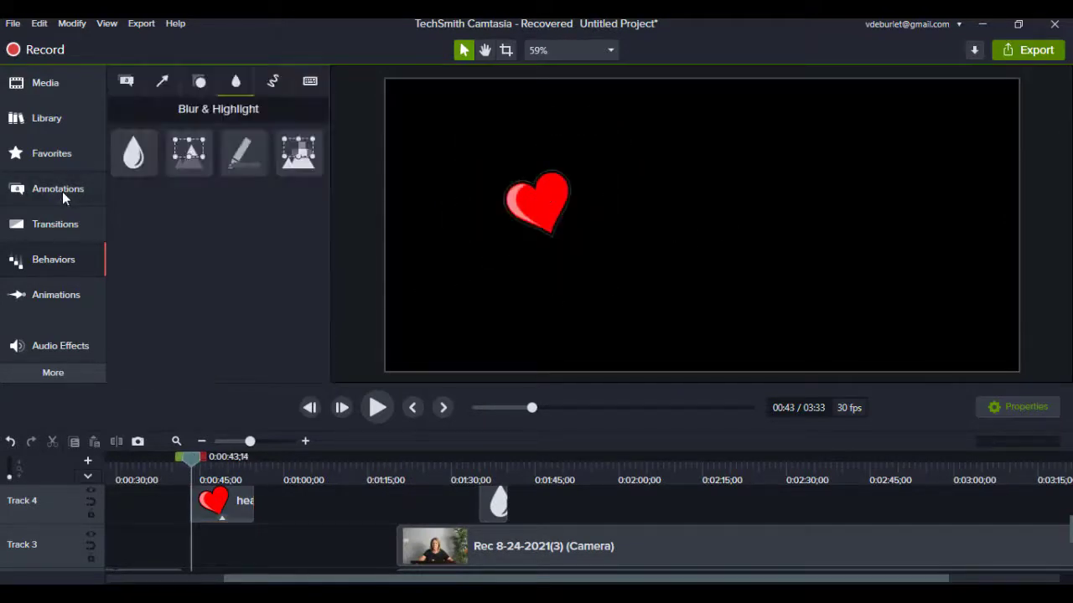
left_click(126, 82)
left_click_drag(294, 272, 661, 246)
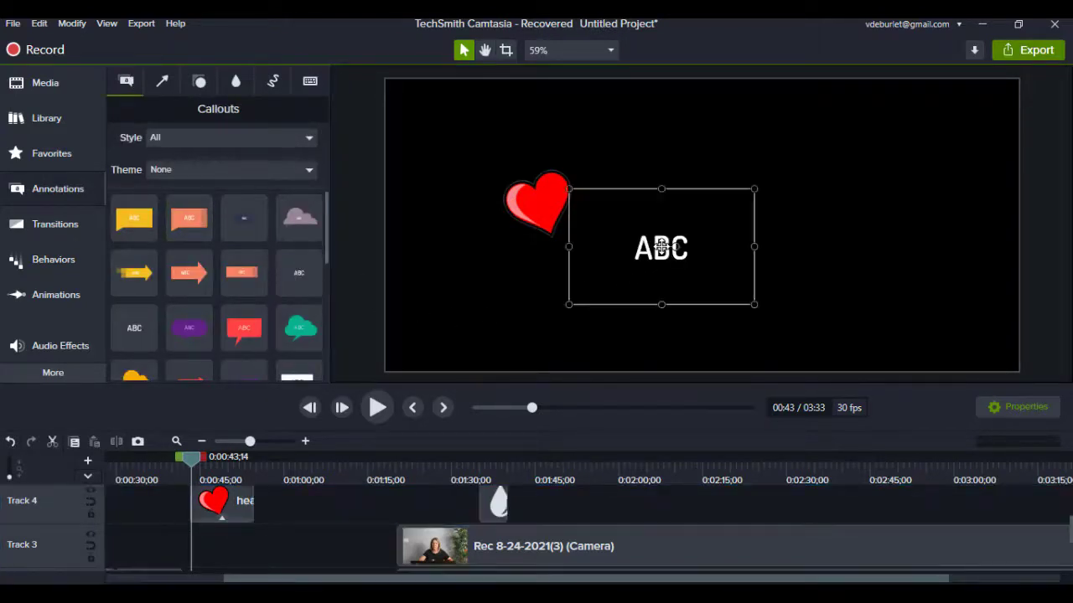
key("space")
key("space")
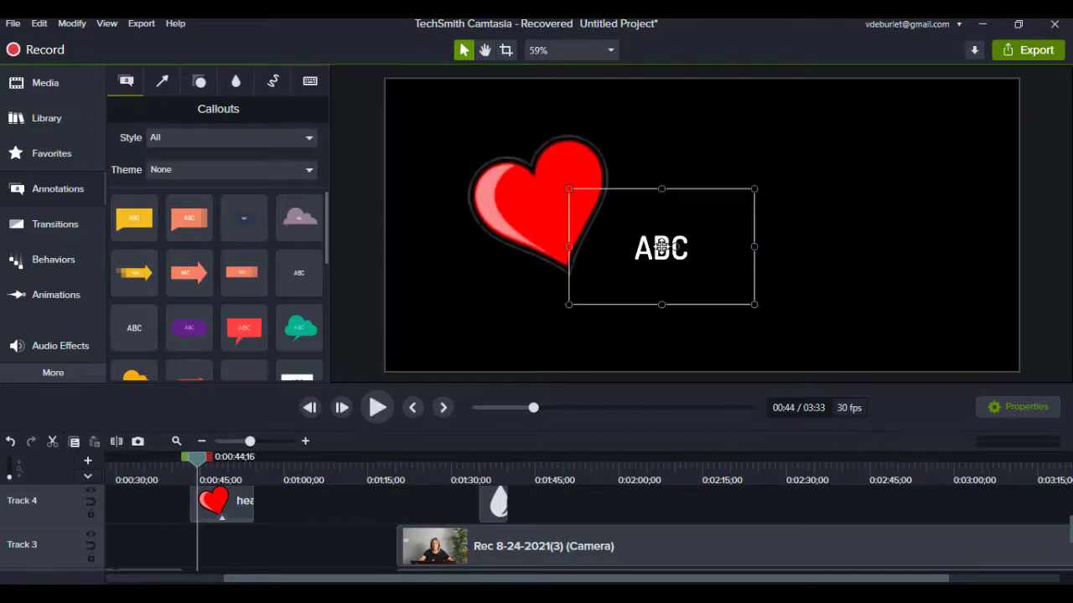
left_click_drag(661, 247, 760, 226)
Step: Change the callout text to 'I Love You!' and lengthen its clip
double_click(758, 226)
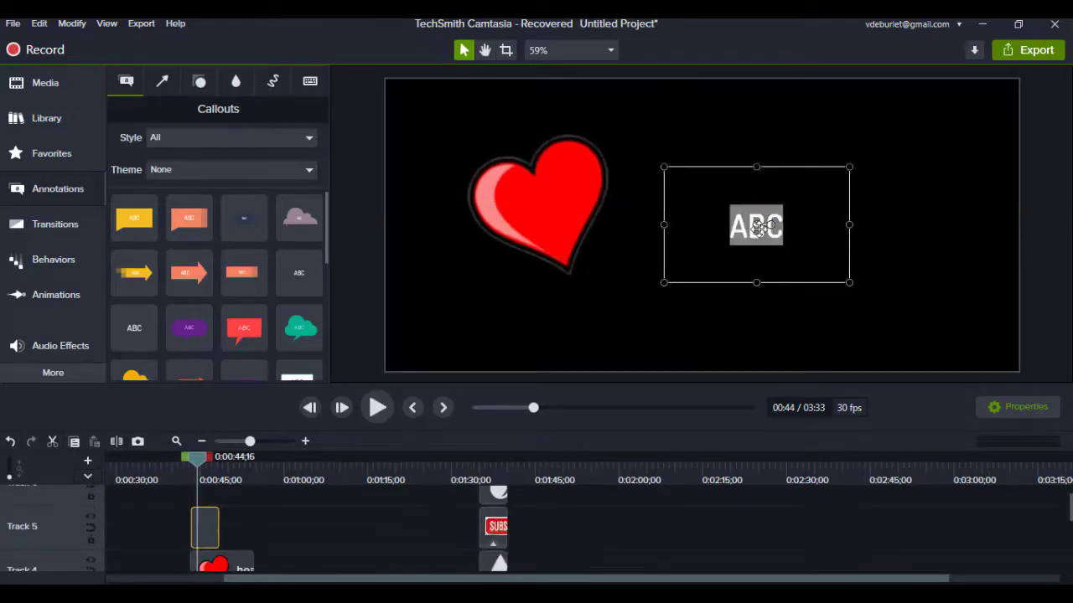
type("I Love ")
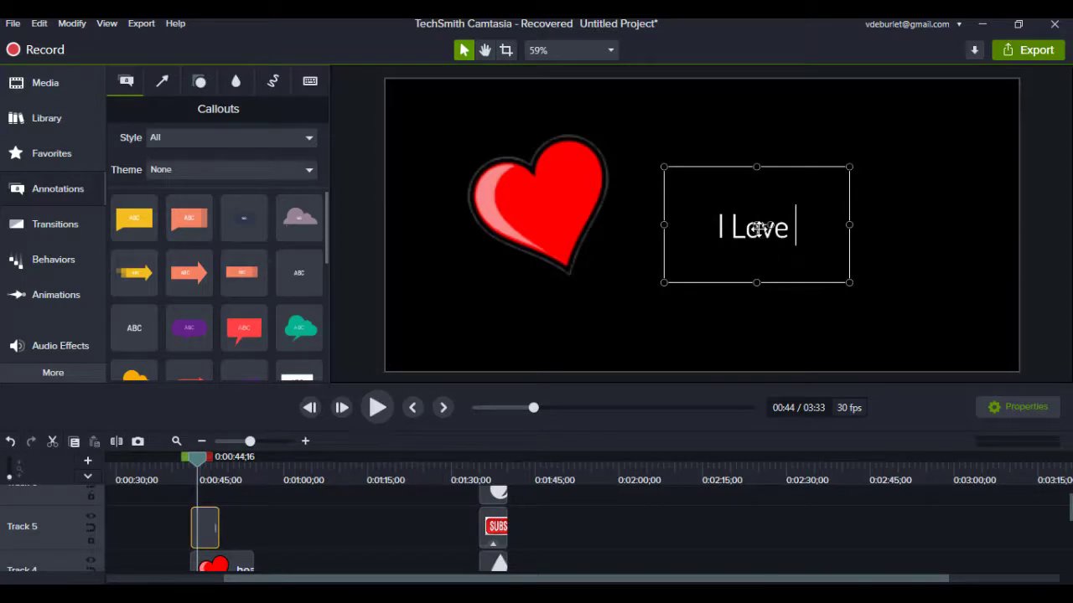
type("You!")
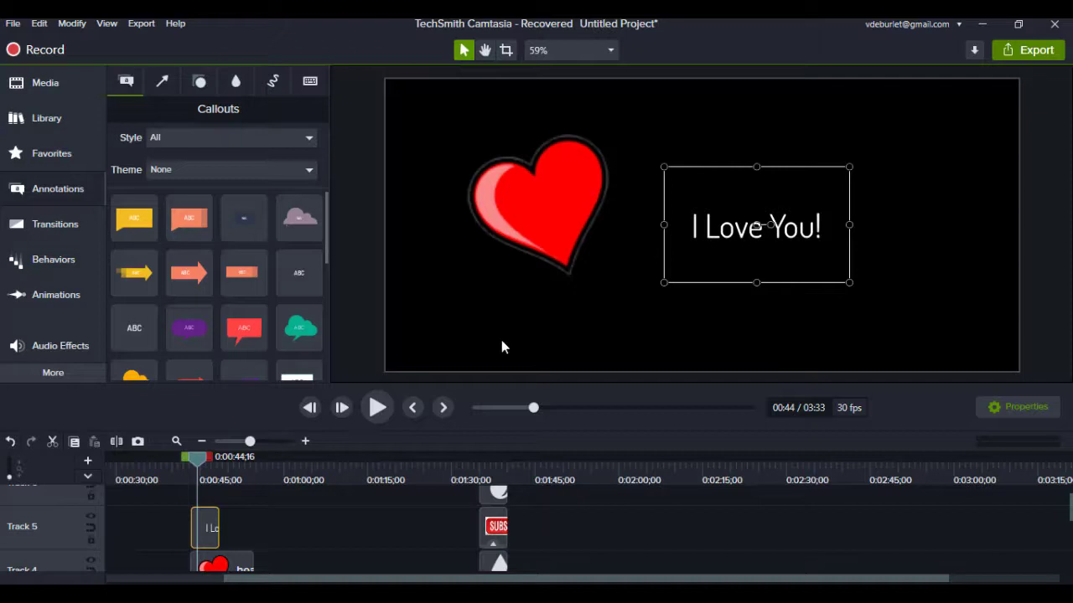
left_click_drag(219, 527, 251, 526)
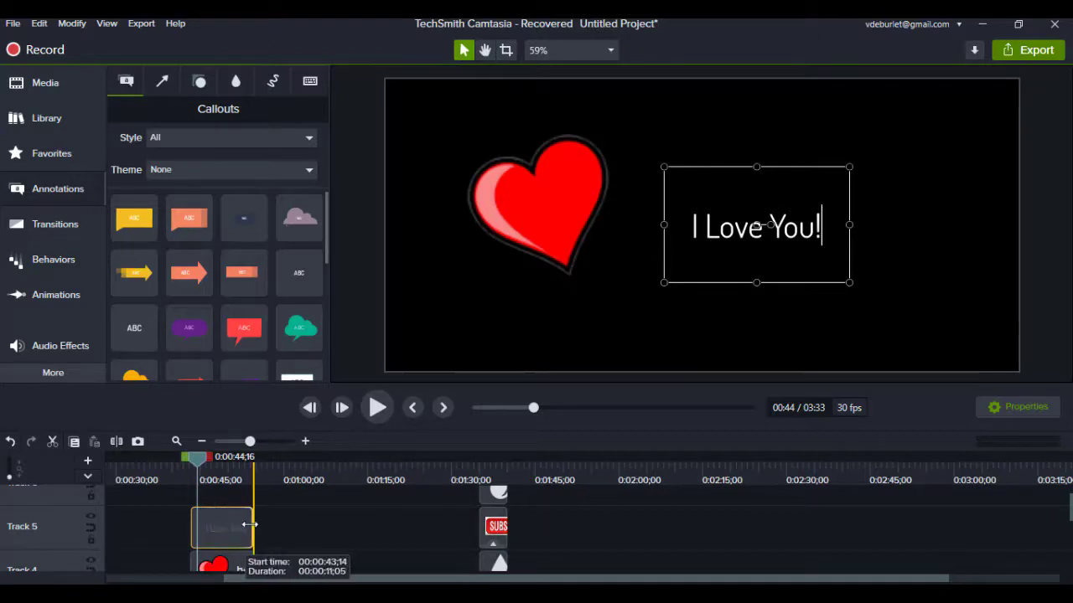
Step: Apply Jump And Fall to the 'I Love You!' text, preview it, and return to about 00:48
left_click(52, 259)
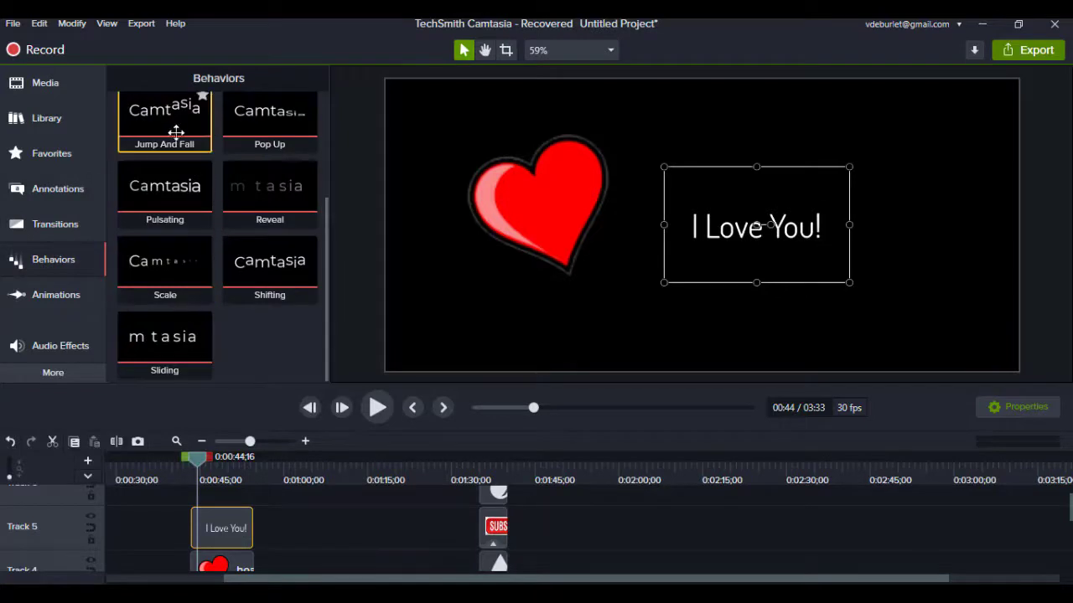
left_click_drag(168, 122, 720, 247)
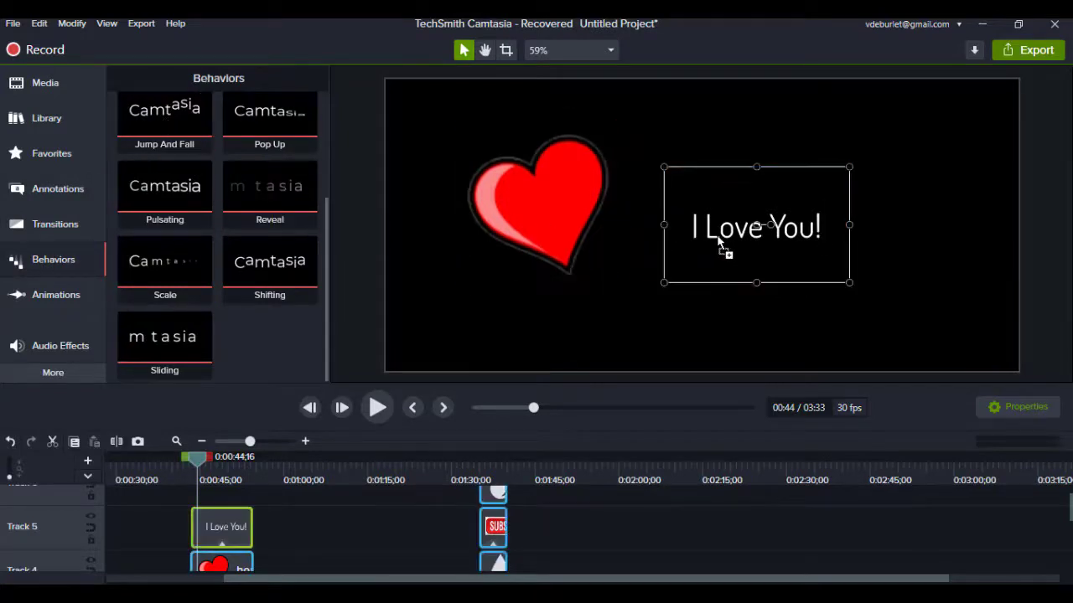
left_click(374, 417)
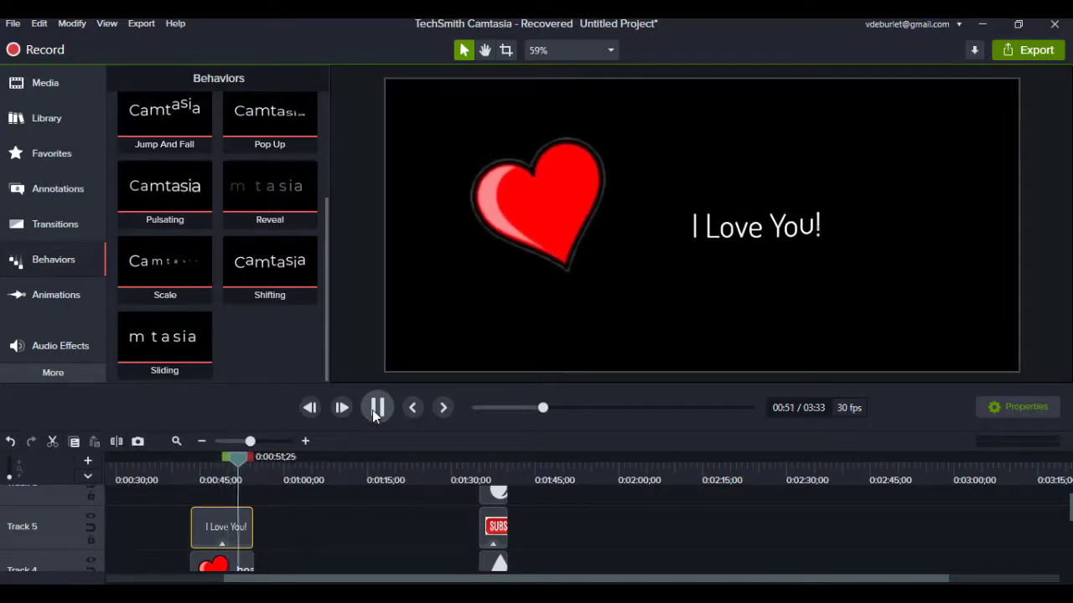
left_click(375, 416)
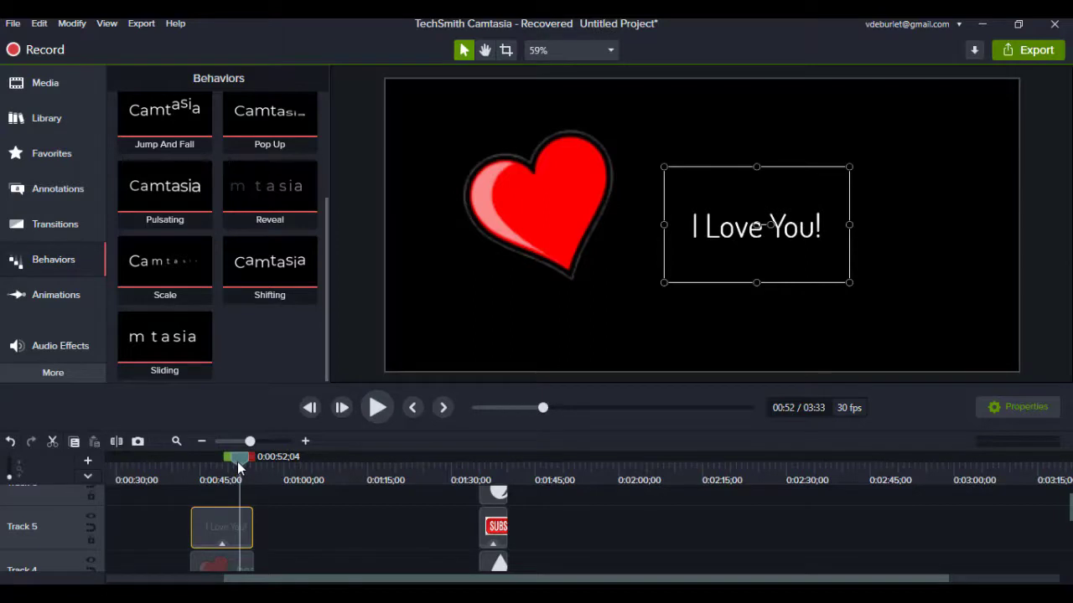
left_click_drag(239, 466, 220, 467)
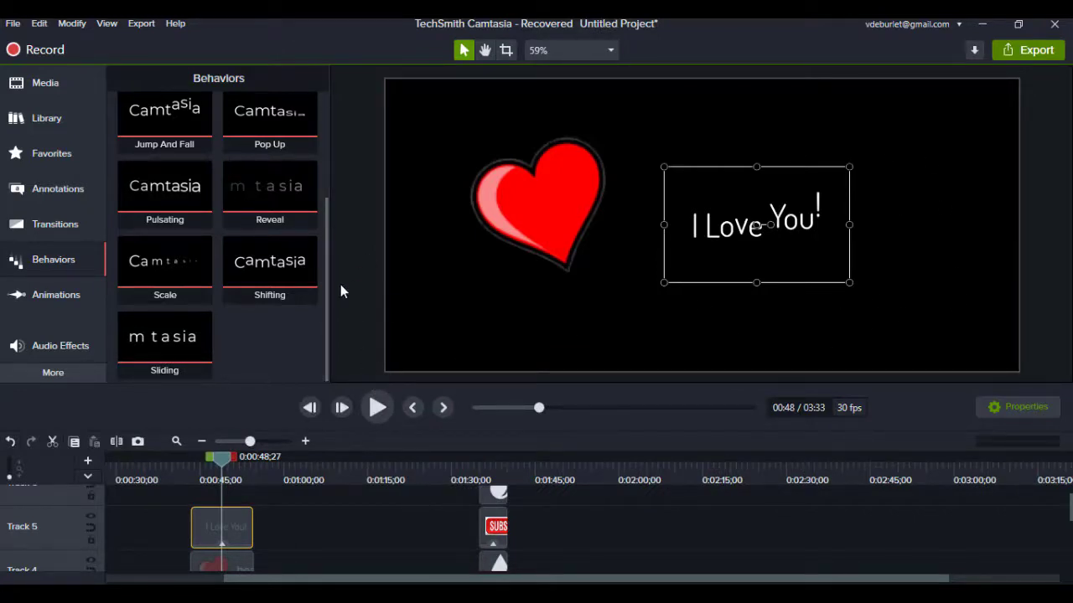
left_click_drag(322, 270, 324, 112)
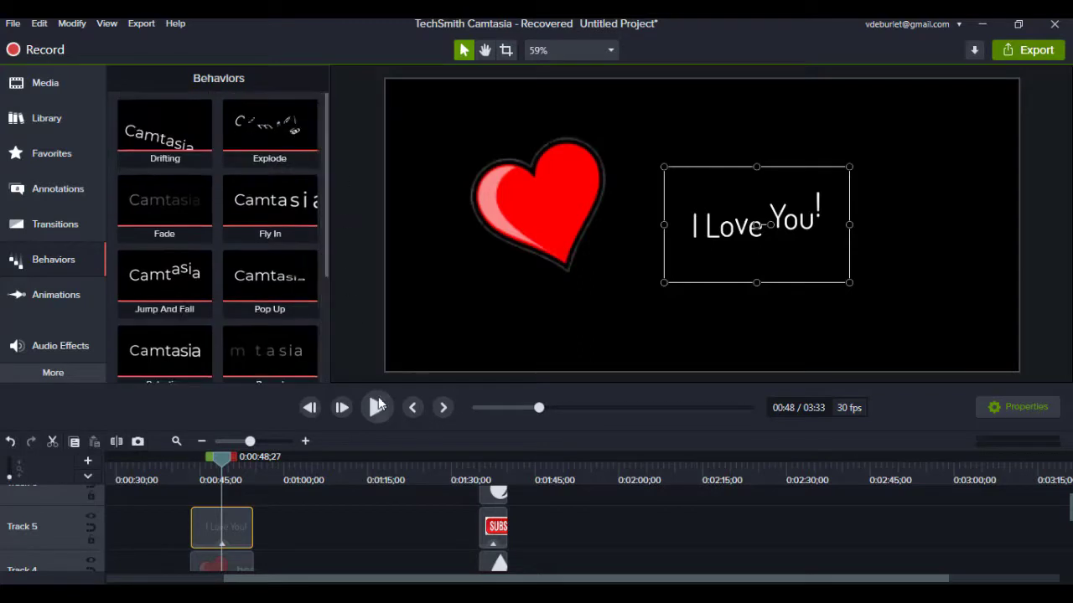
Step: Move the playhead to about 1:49 and shift the webcam video to fill the preview
left_click(52, 225)
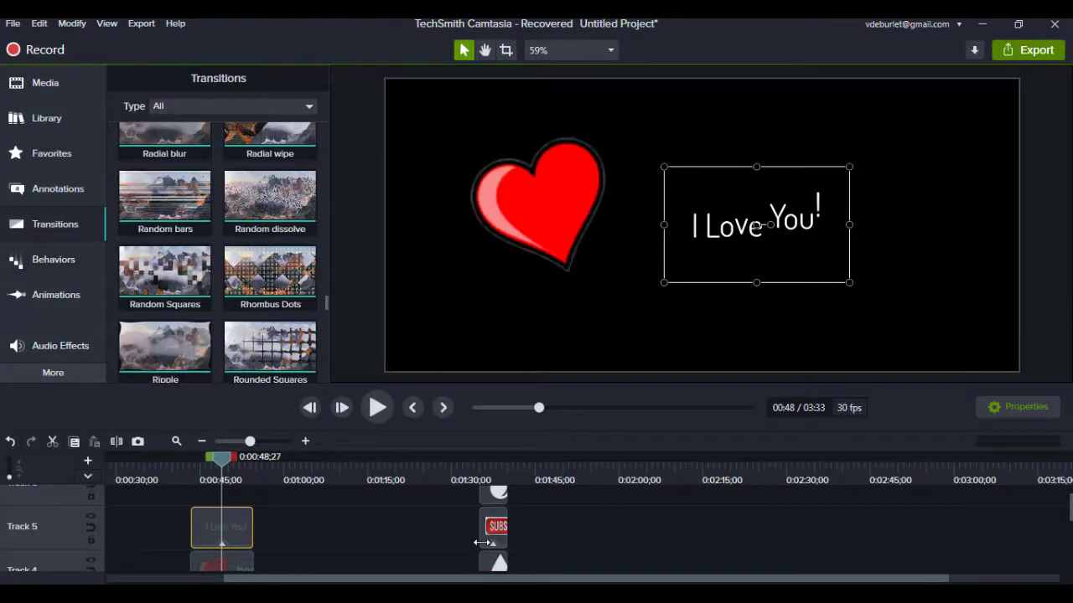
left_click_drag(508, 580, 365, 580)
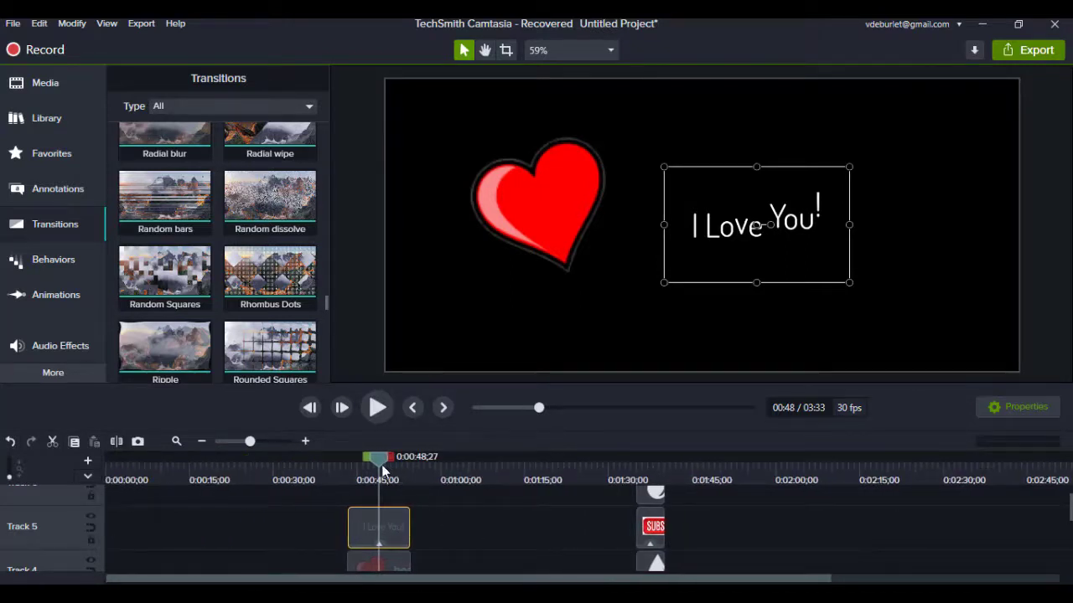
left_click_drag(377, 462, 714, 462)
left_click_drag(742, 271, 515, 267)
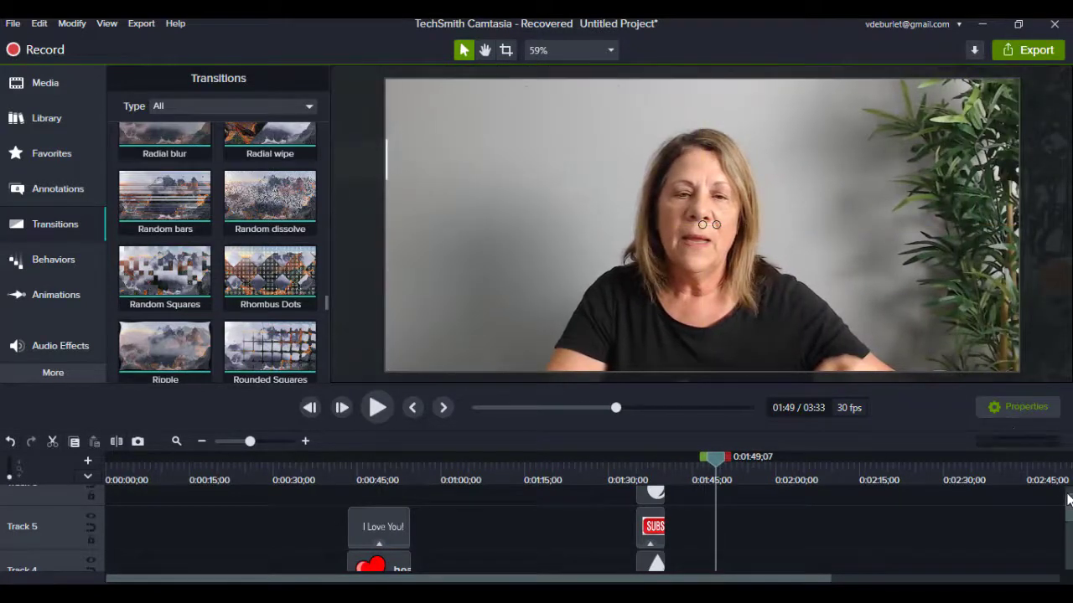
Step: Split the camera clip at 1:49 using Edit > Split All
scroll(1069, 506, "down", 1)
scroll(1068, 507, "down", 2)
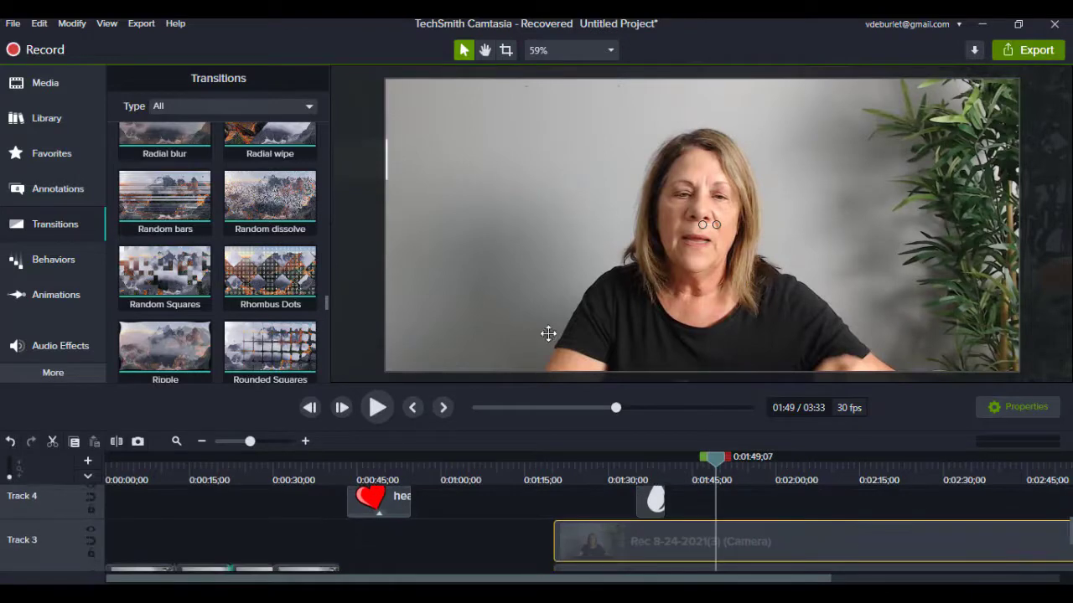
left_click(40, 23)
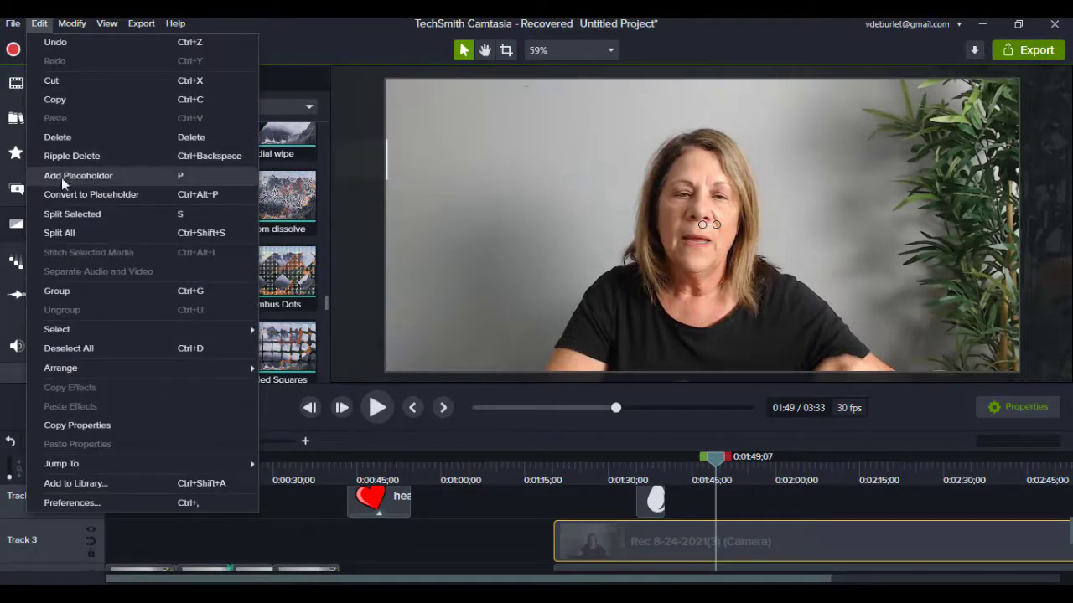
left_click(85, 233)
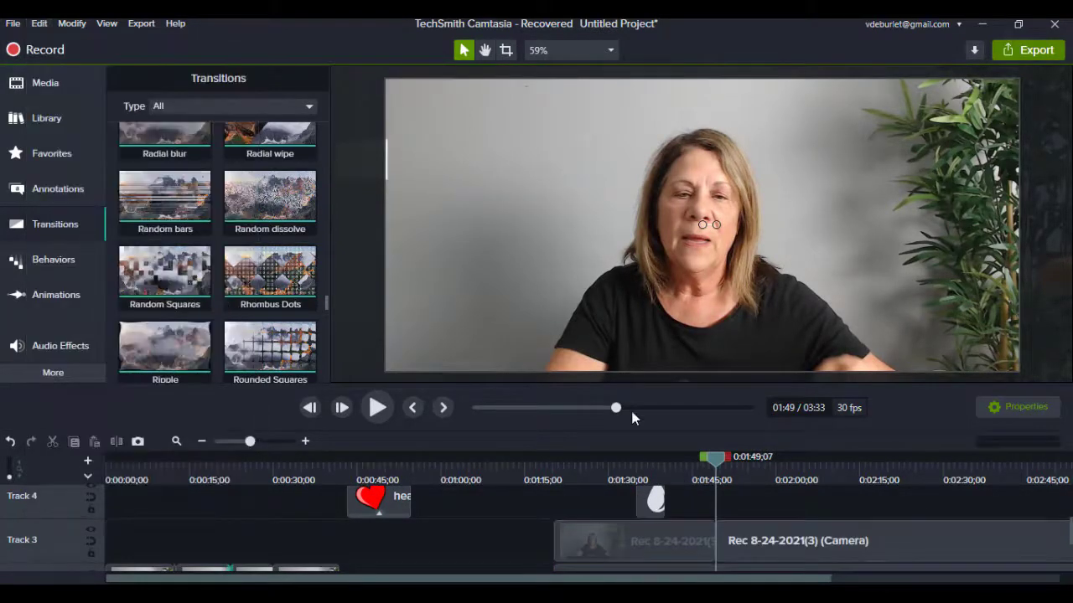
Step: Try the Circle stretch transition on the cut and preview it from 1:46
left_click_drag(718, 463, 700, 462)
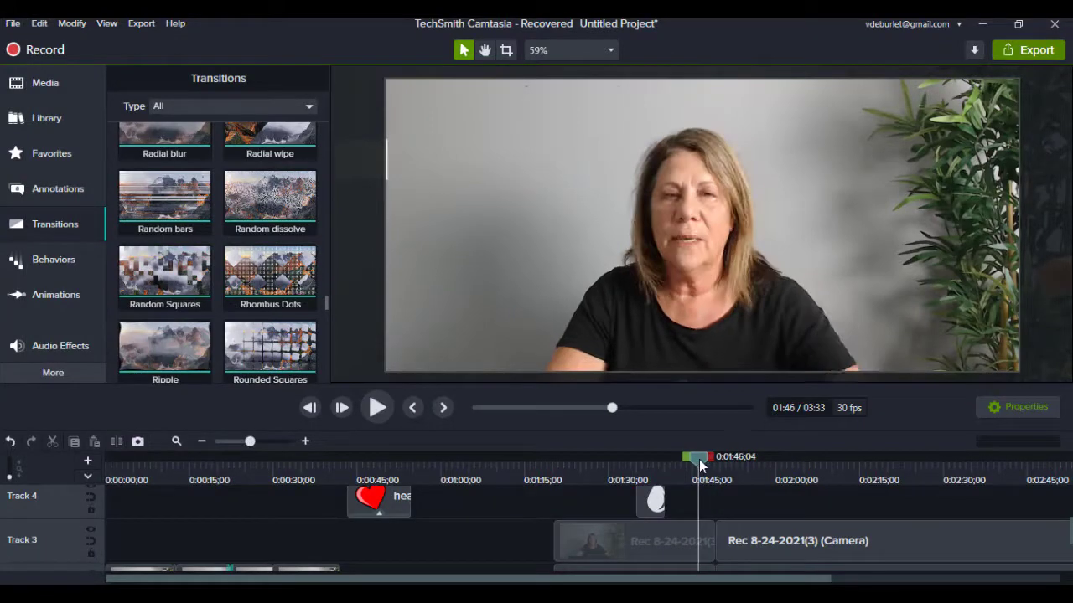
left_click_drag(326, 304, 313, 131)
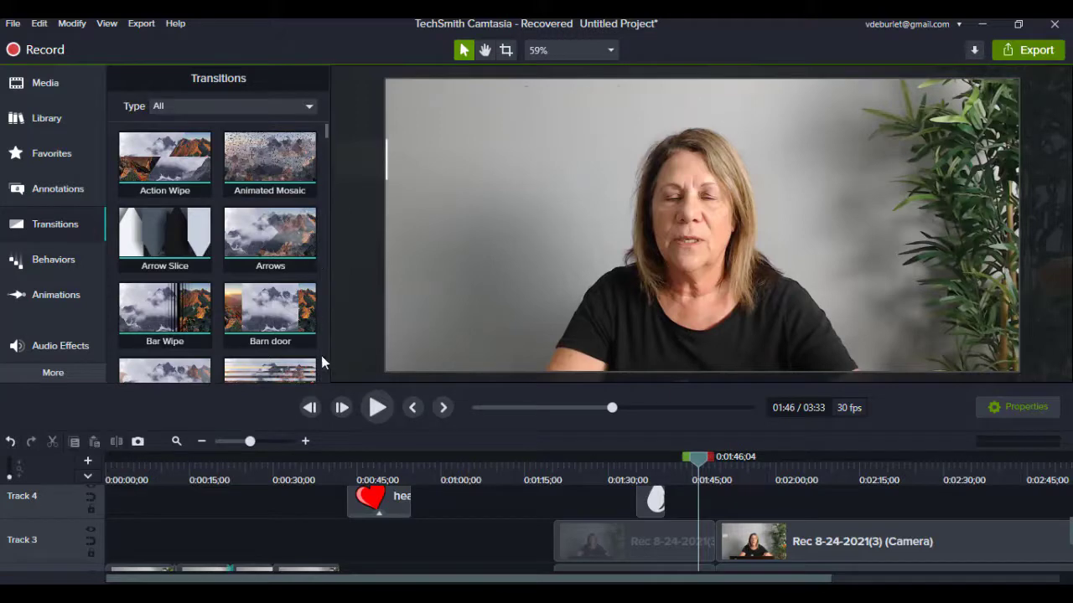
left_click_drag(323, 142, 322, 168)
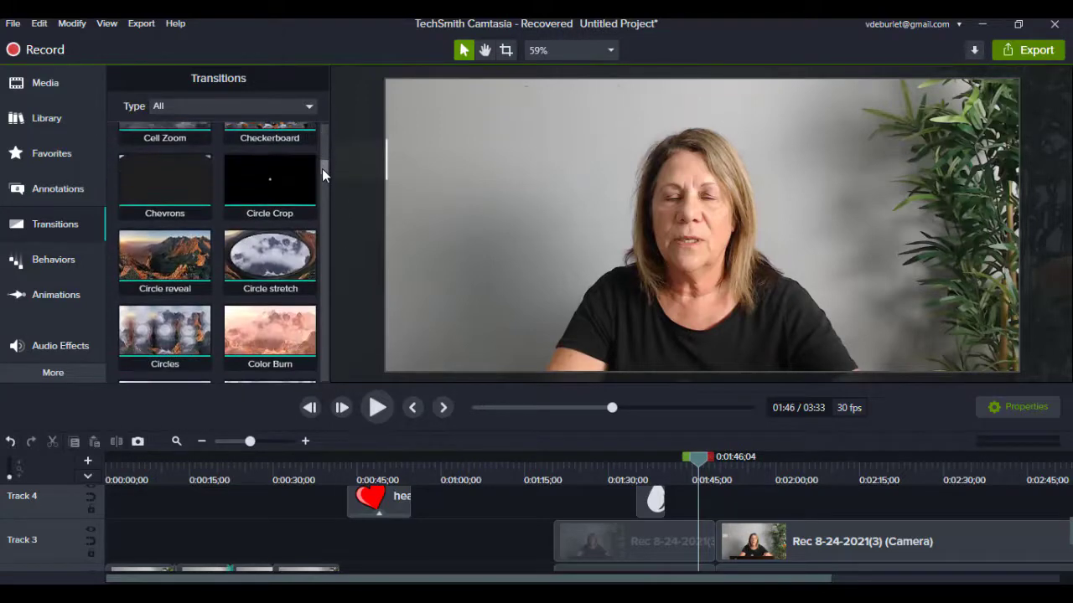
left_click(305, 206)
mouse_move(276, 255)
left_mouse_down()
mouse_move(631, 318)
mouse_move(665, 245)
mouse_move(779, 354)
mouse_move(761, 487)
mouse_move(718, 541)
left_mouse_up()
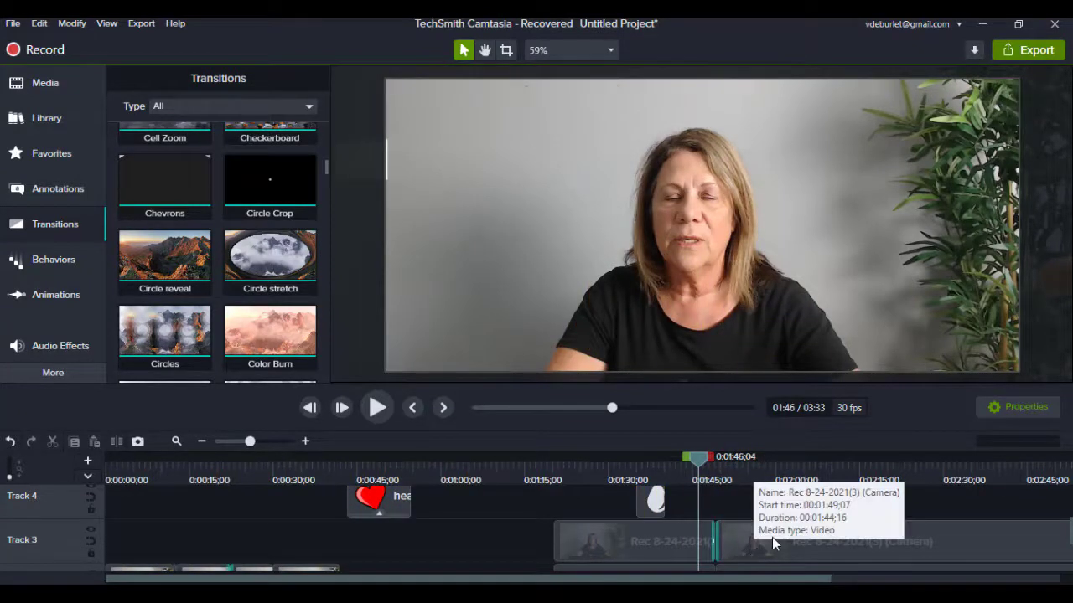
scroll(540, 530, "down", 2)
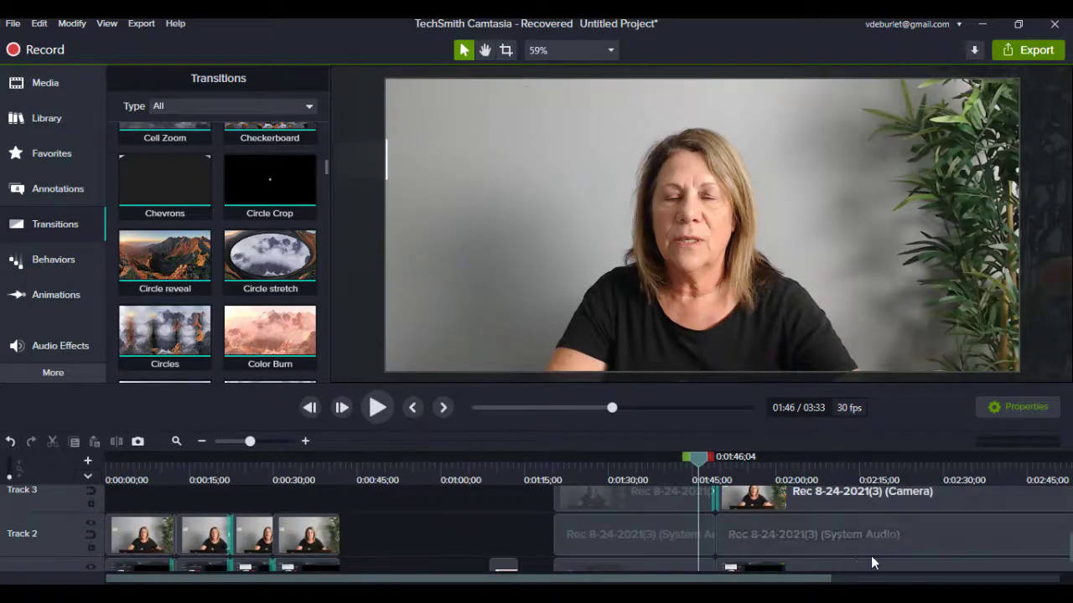
left_click(378, 409)
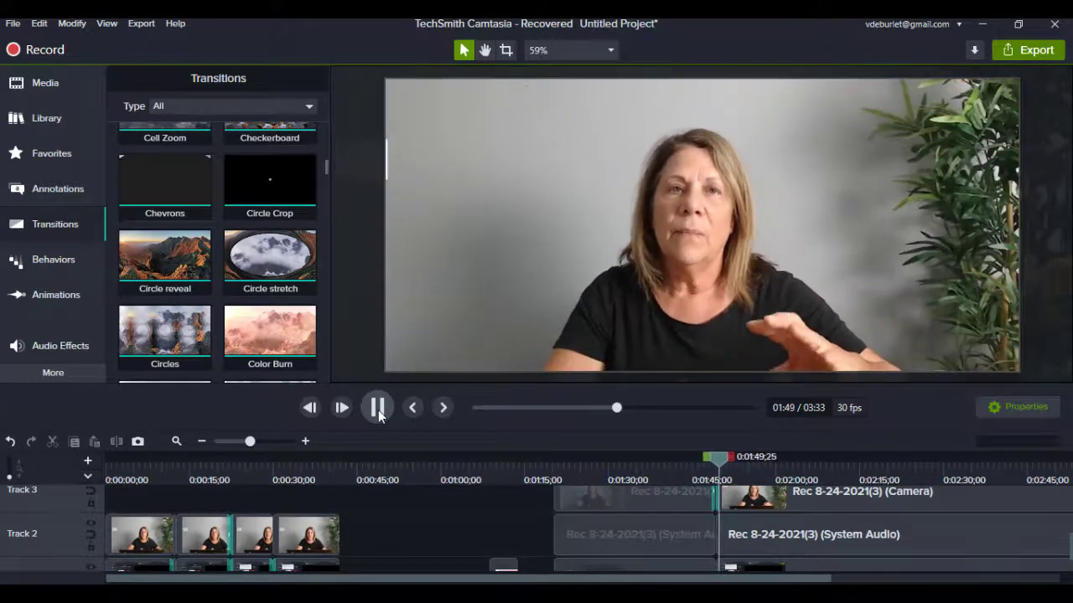
left_click(378, 410)
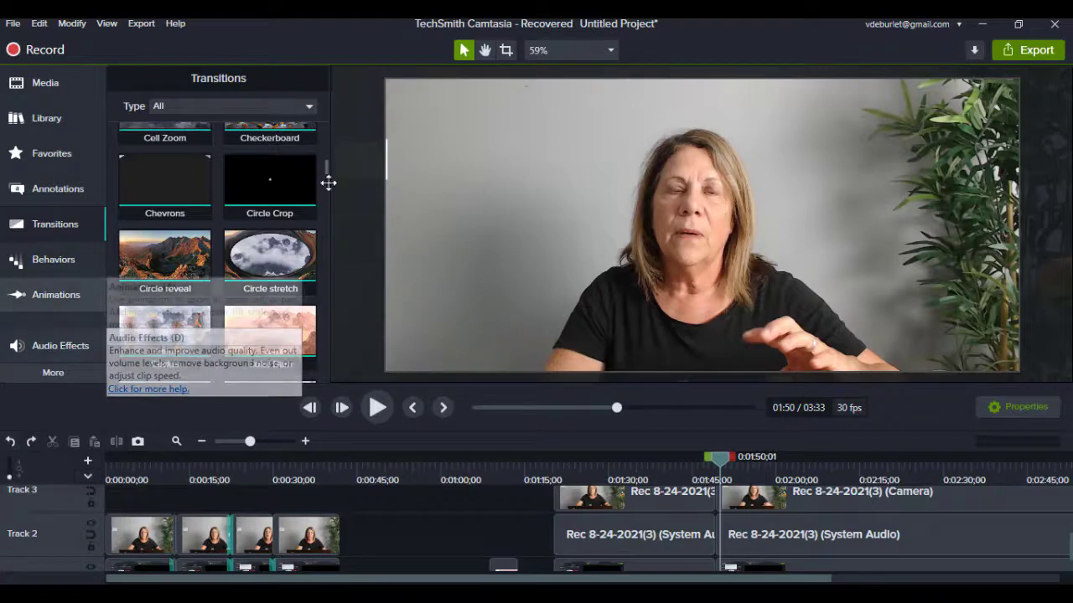
Step: Place the Puzzle transition on the cut and play it from 1:46
left_click_drag(325, 171, 328, 296)
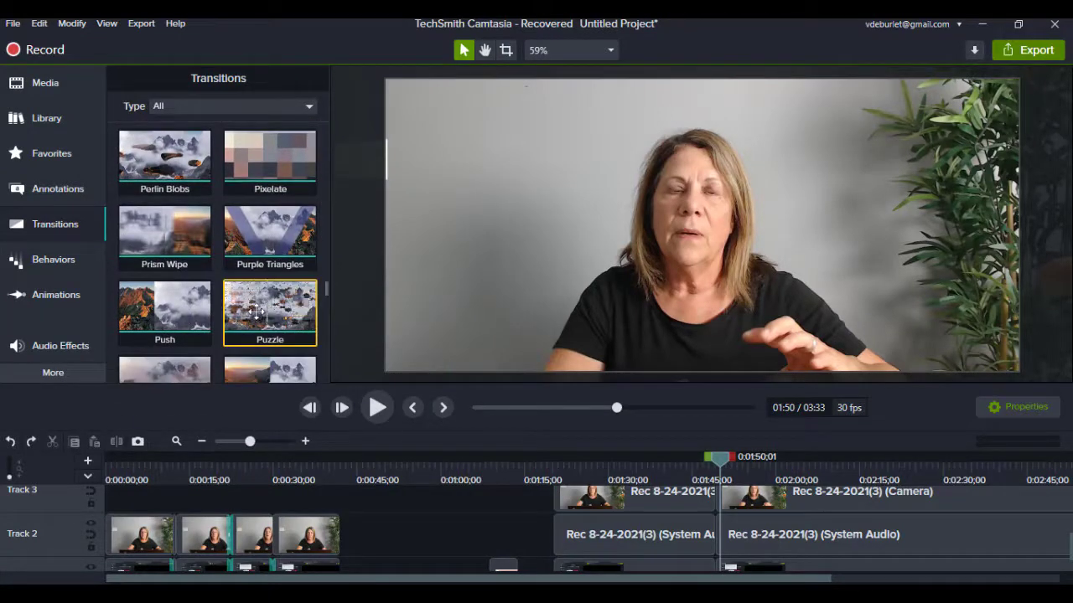
left_click_drag(270, 312, 719, 499)
left_click_drag(715, 459, 696, 457)
left_click(380, 407)
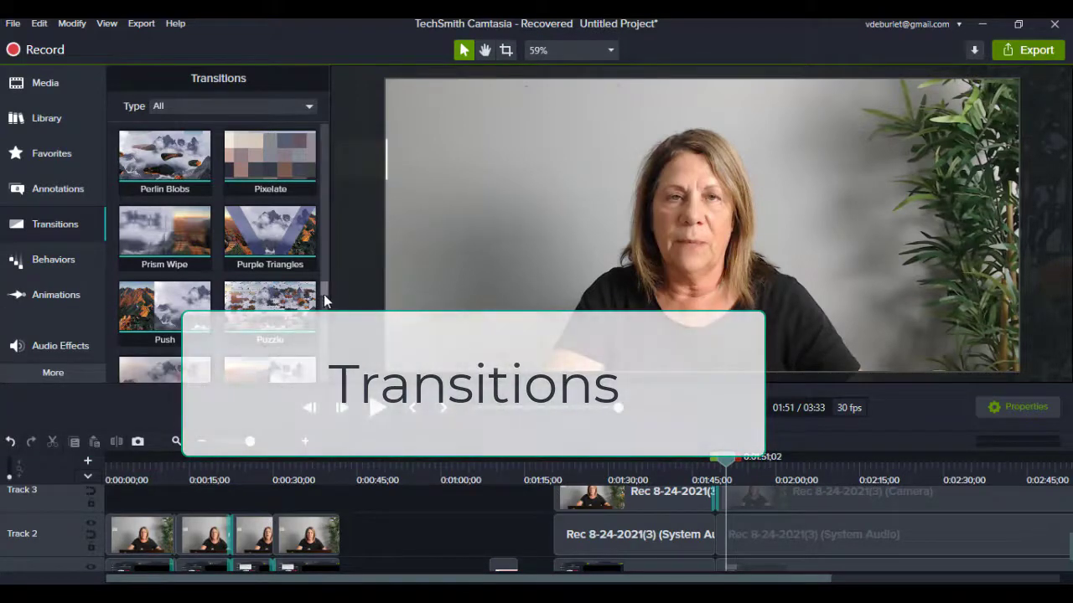
Step: Scroll the Transitions list
left_click_drag(325, 295, 324, 307)
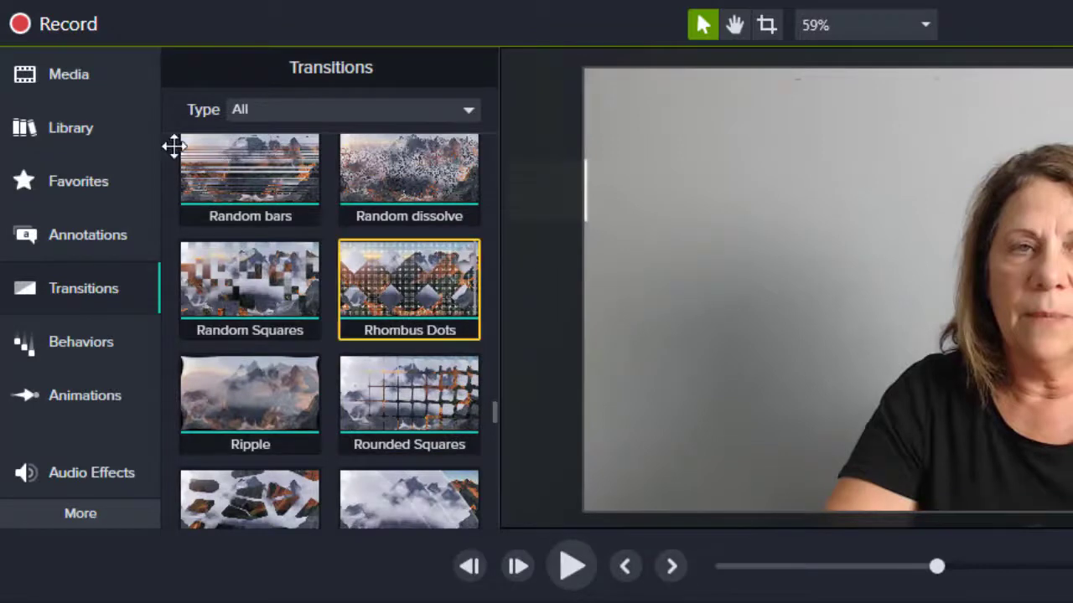
Step: Show the Media Bin, select the red_arrow image without placing it, then open the Library
left_click(81, 83)
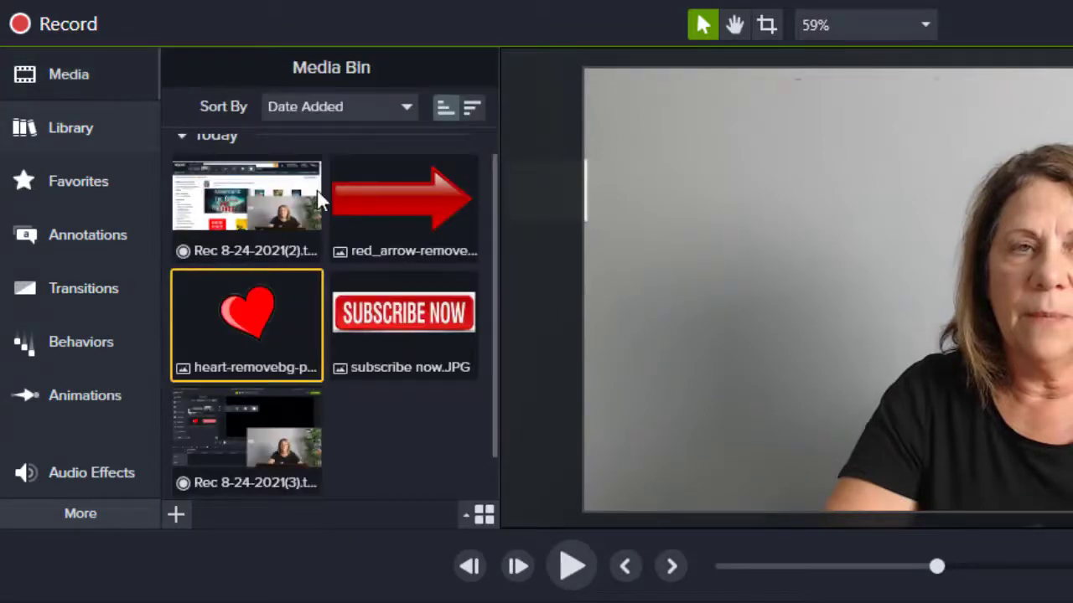
left_click(400, 206)
mouse_move(401, 206)
left_mouse_down()
mouse_move(696, 221)
mouse_move(407, 210)
left_mouse_up()
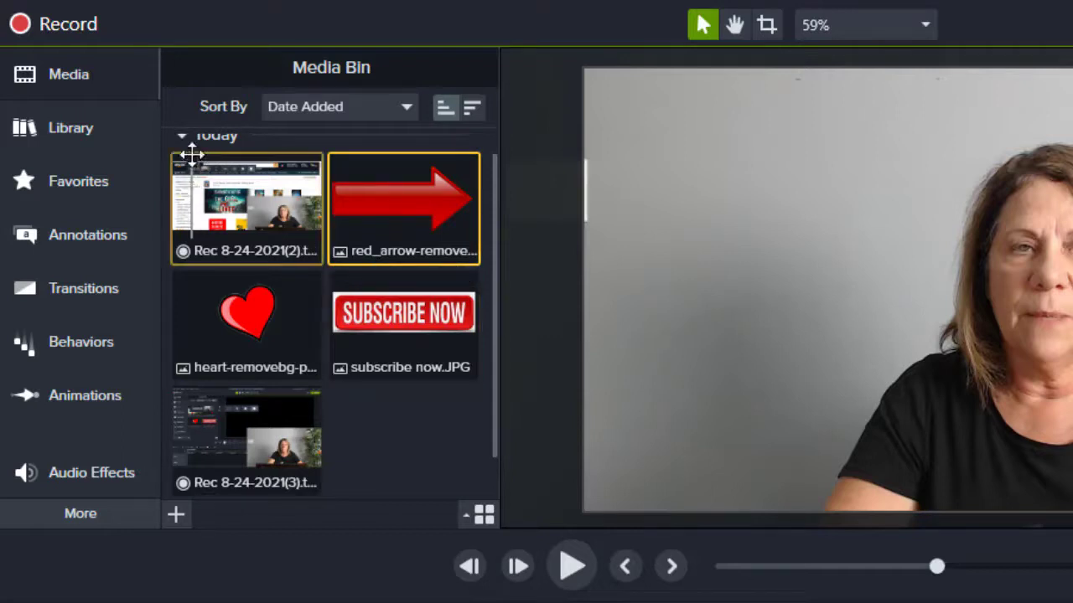
left_click(88, 132)
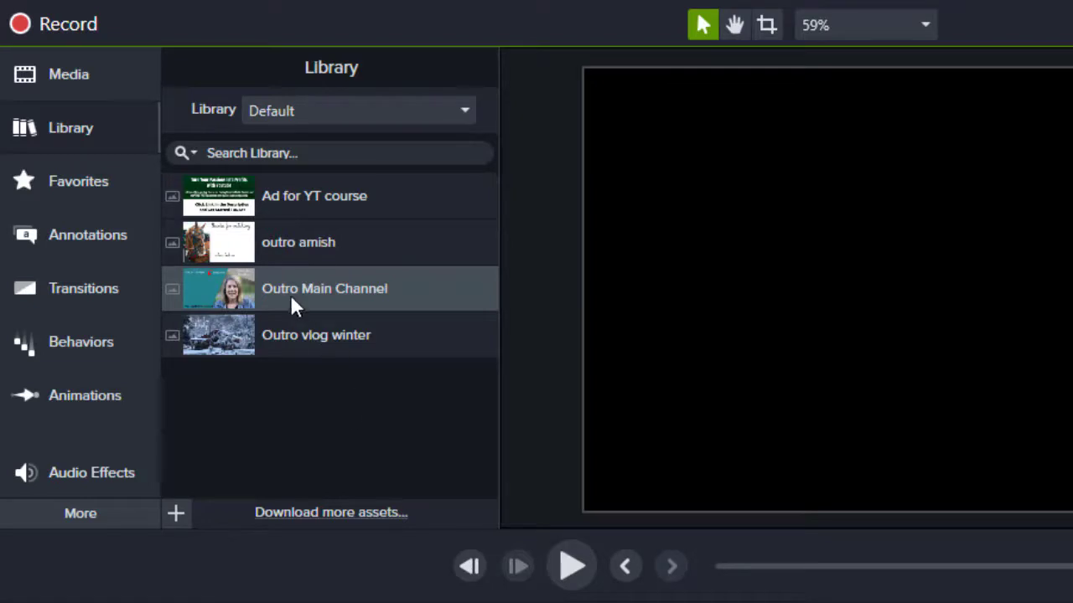
Step: Drop Outro Main Channel onto the canvas and resize it to fit the canvas height
left_click_drag(281, 284, 1071, 536)
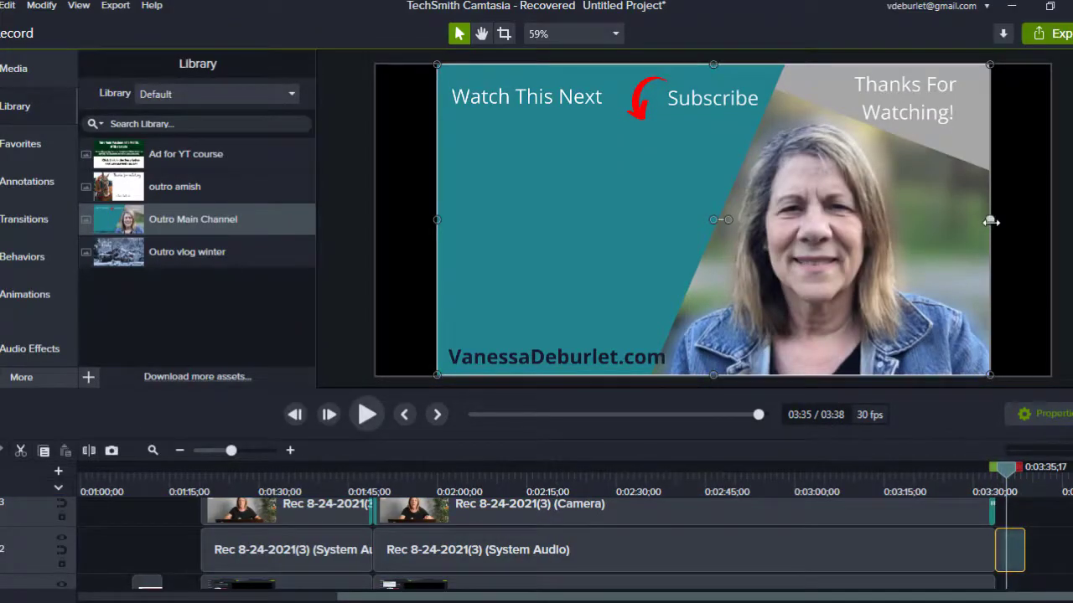
left_click_drag(987, 222, 1050, 219)
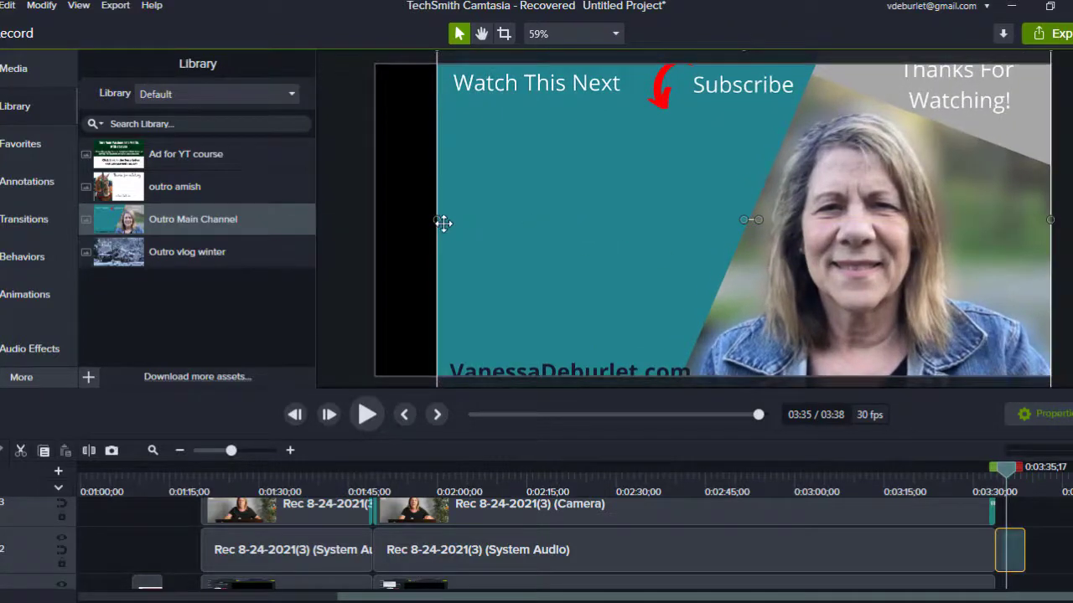
left_click_drag(612, 241, 651, 218)
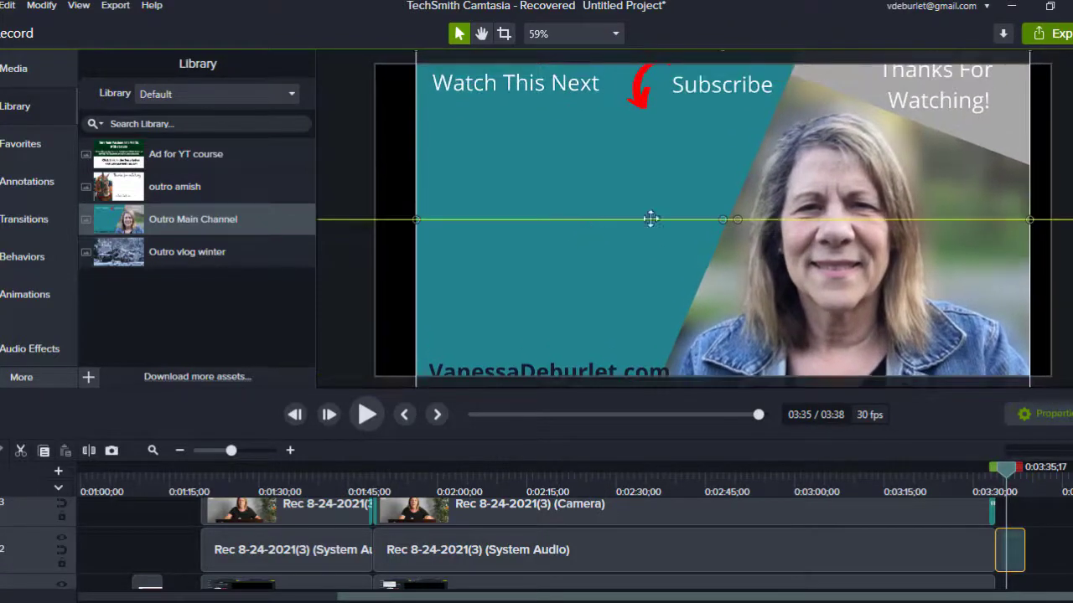
left_click_drag(1029, 220, 991, 241)
left_click_drag(640, 185, 648, 181)
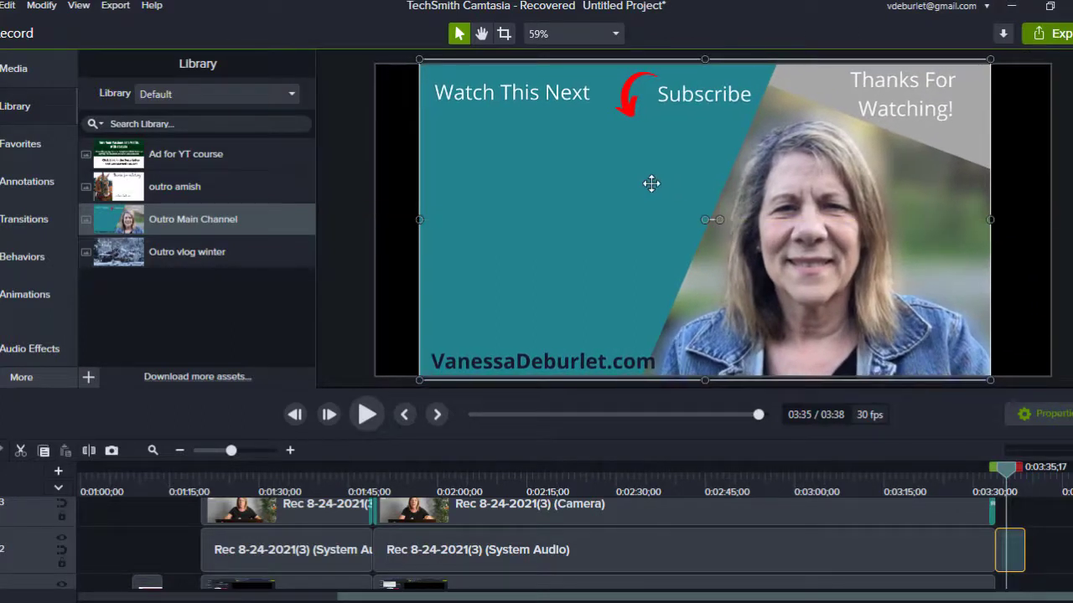
left_click(1011, 146)
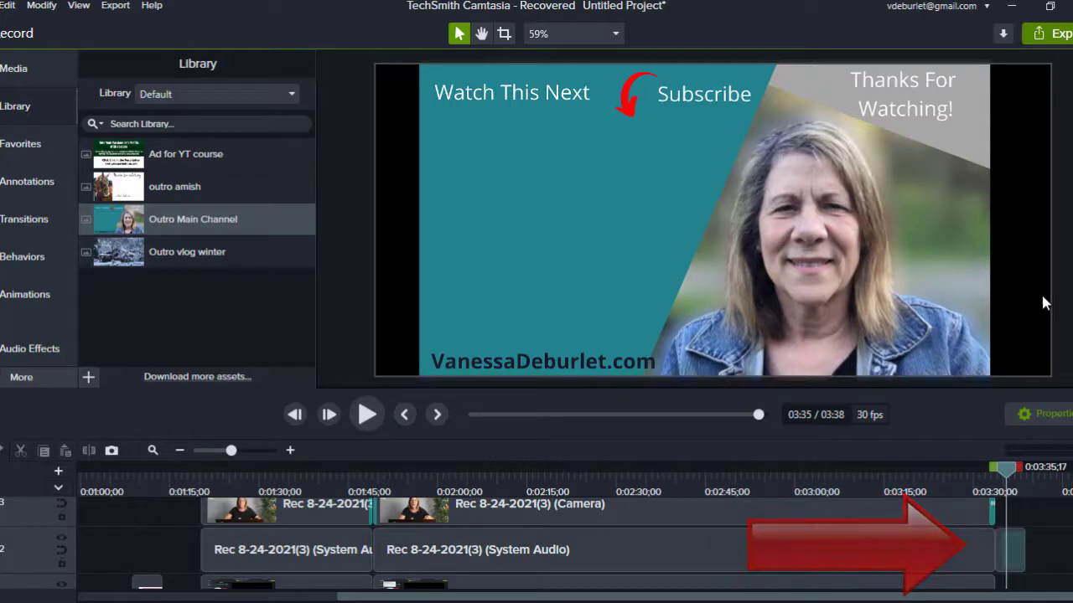
Step: Extend the outro clip on Track 2 so the project runs 3:54
left_click(1018, 549)
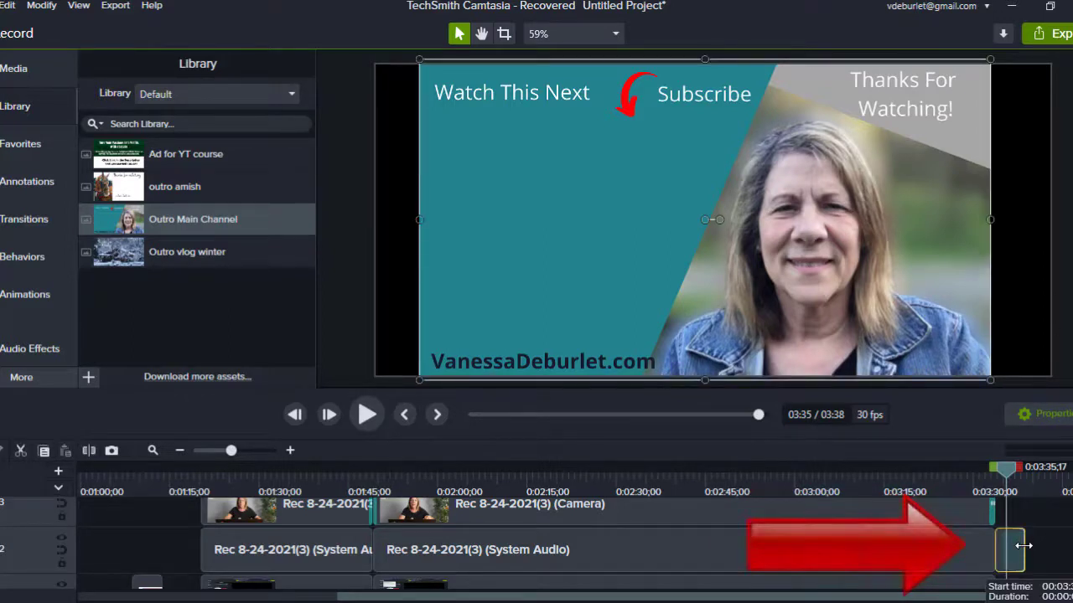
left_click_drag(1023, 546, 1059, 553)
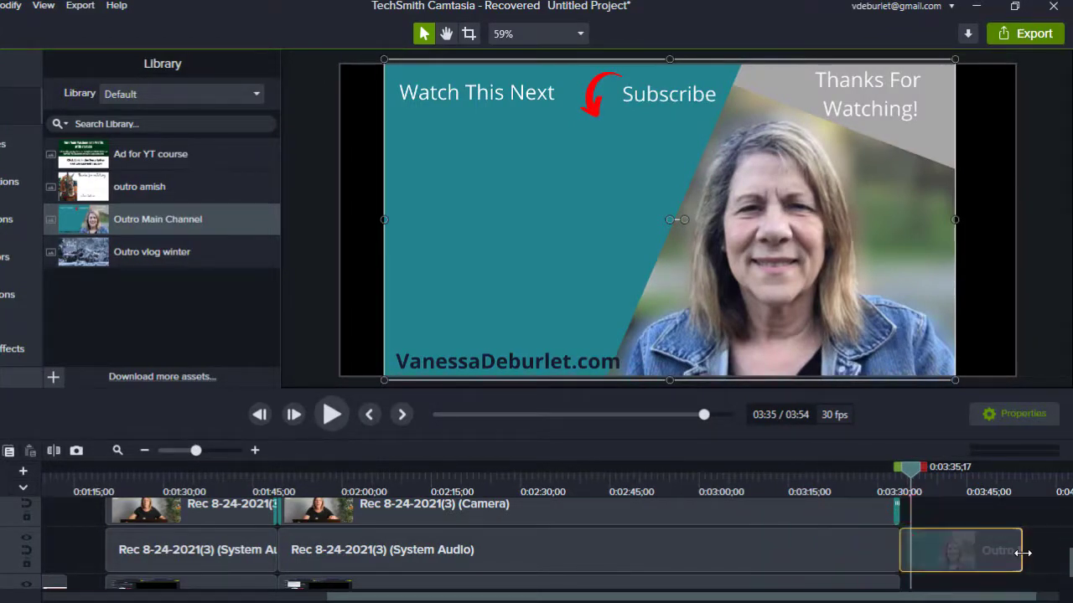
left_click(994, 280)
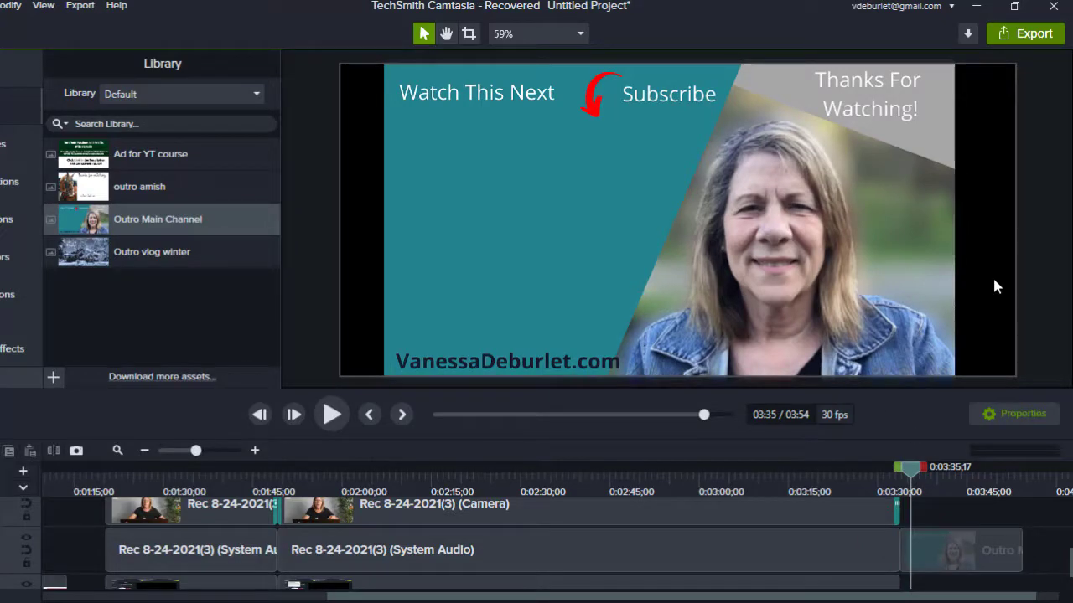